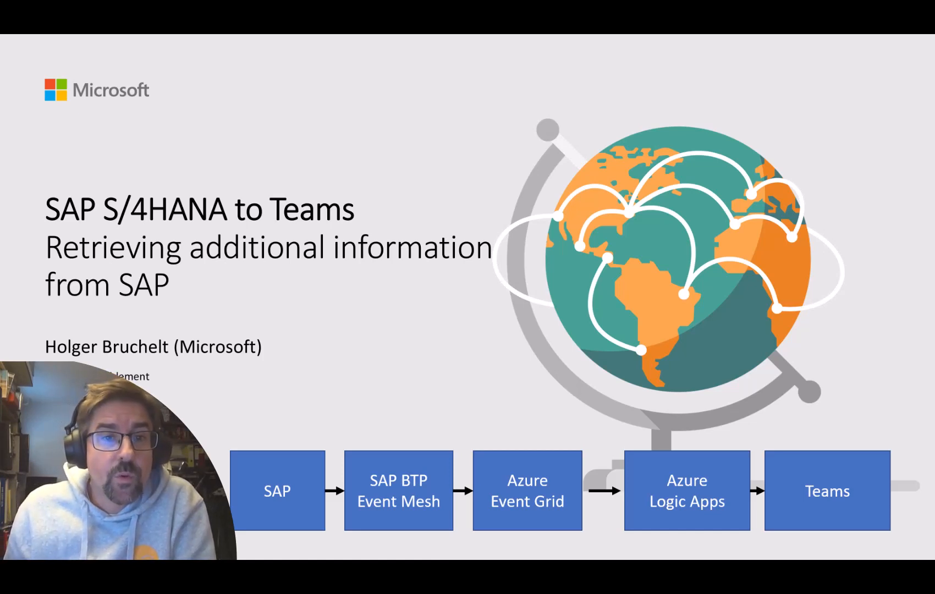
Advance the slide animation to reveal the Azure API Management box and its two arrows.
{"action": "key", "text": "Right"}
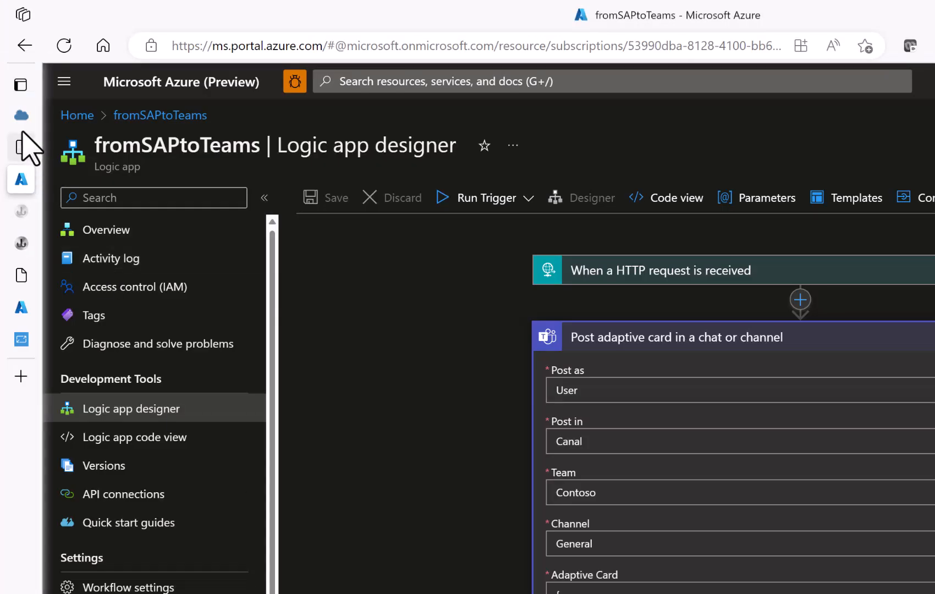
Confirm the fromSAPtoAzure custom subscription is READY in SAP Event Mesh, then view Azure's hbrPartnerTopic.
{"action": "left_click", "coordinate": [24, 148]}
{"action": "left_click", "coordinate": [118, 178]}
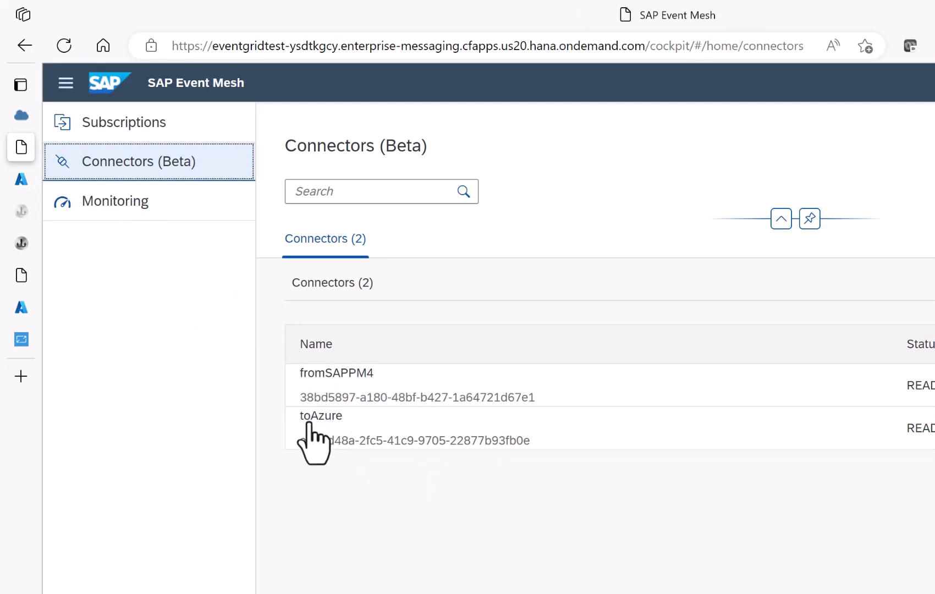
{"action": "left_click", "coordinate": [129, 137]}
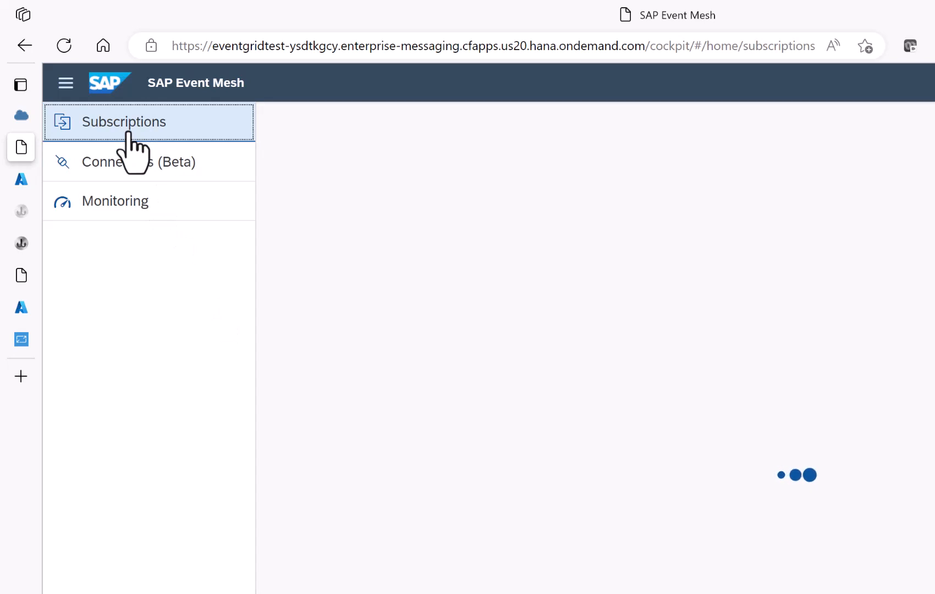
{"action": "left_click", "coordinate": [663, 276]}
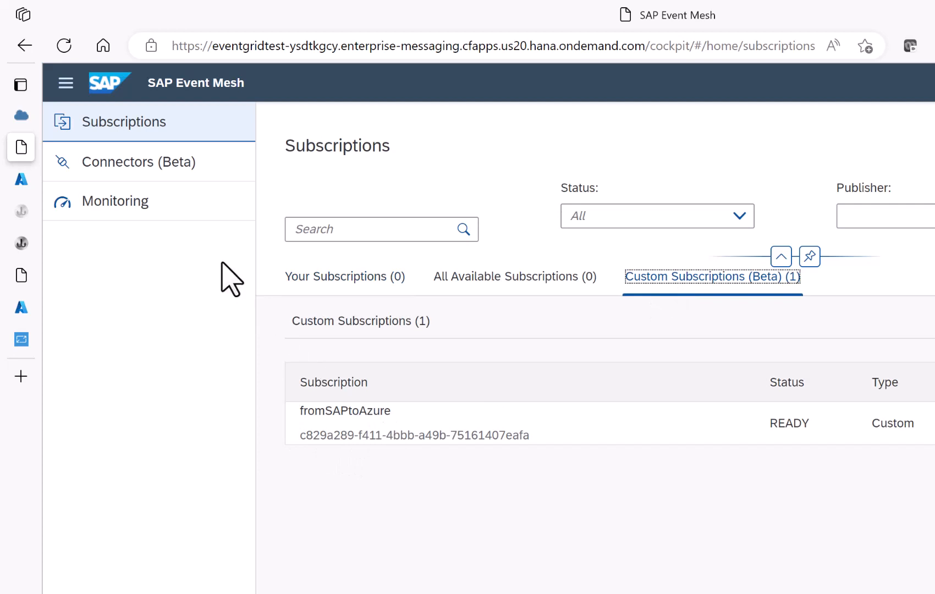
{"action": "left_click", "coordinate": [22, 307]}
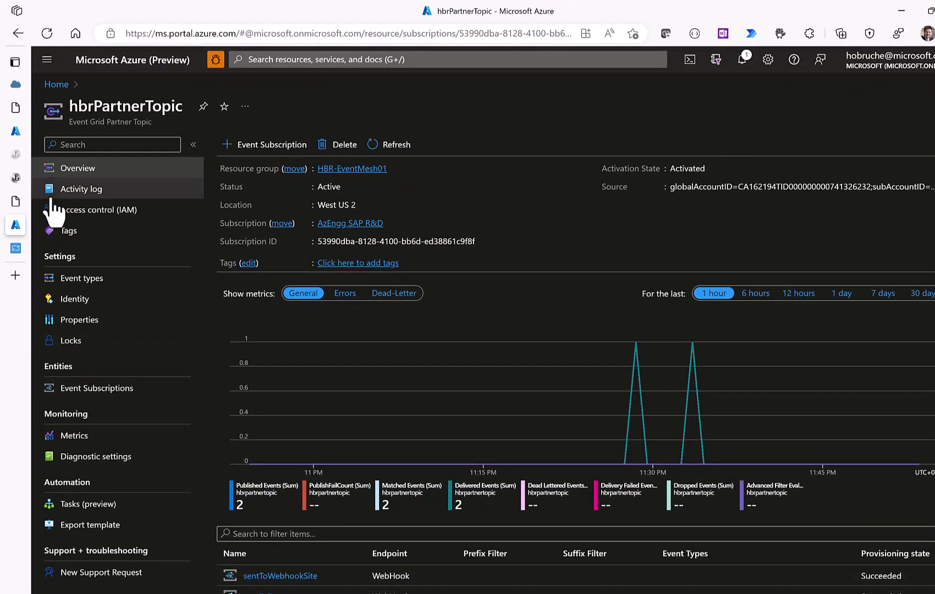
Select business partner 1000114 in the Teams message and go back to the fromSAPtoTeams designer.
{"action": "left_click", "coordinate": [20, 133]}
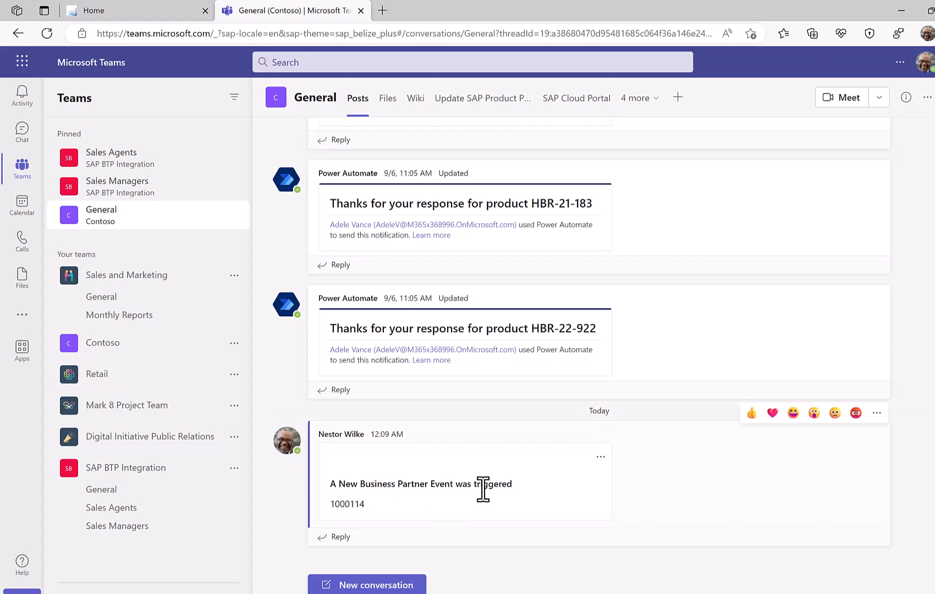
{"action": "double_click", "coordinate": [337, 504]}
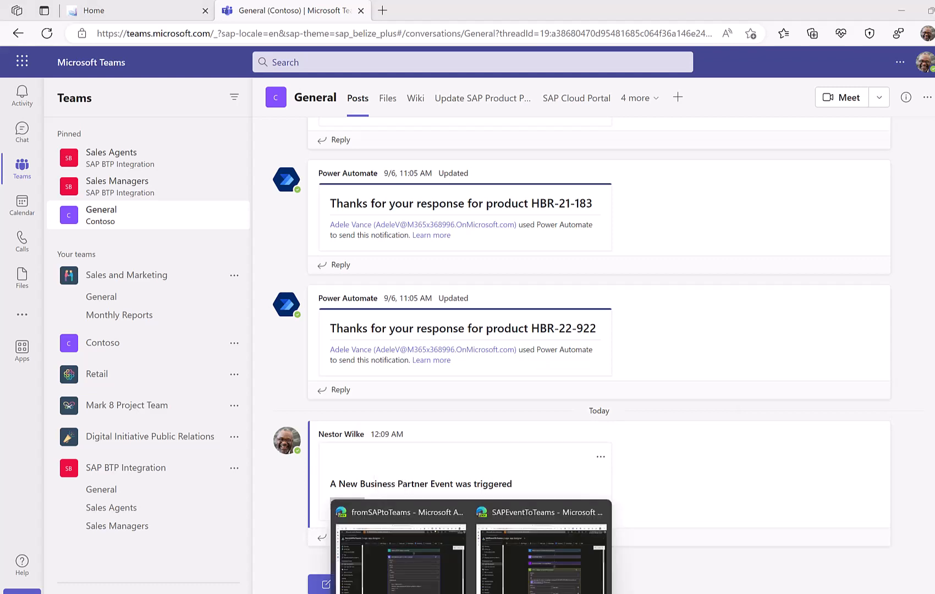
{"action": "left_click", "coordinate": [432, 583]}
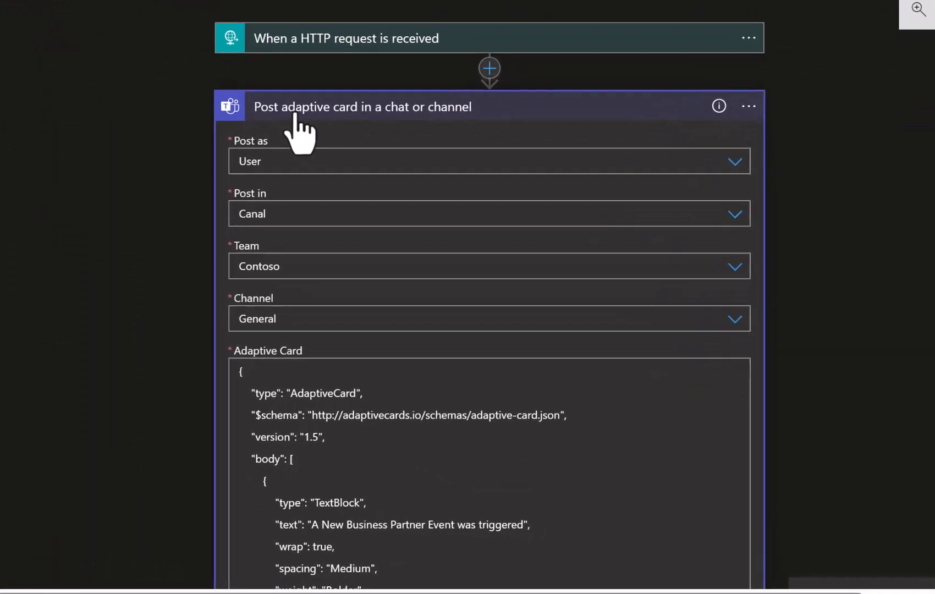
Collapse the Teams card step and insert an HTTP action using method GET after the trigger.
{"action": "left_click", "coordinate": [495, 247]}
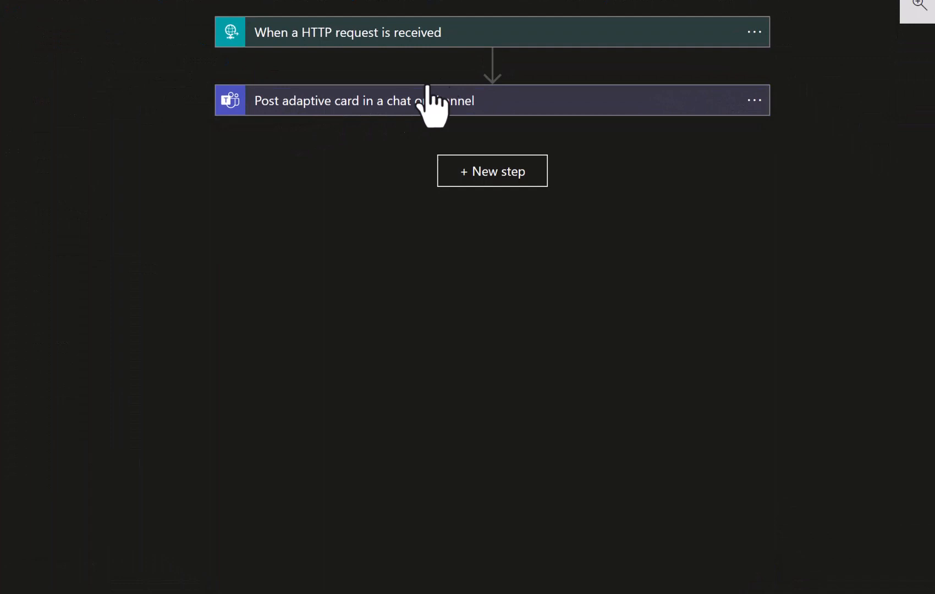
{"action": "left_click", "coordinate": [492, 62]}
{"action": "left_click", "coordinate": [476, 91]}
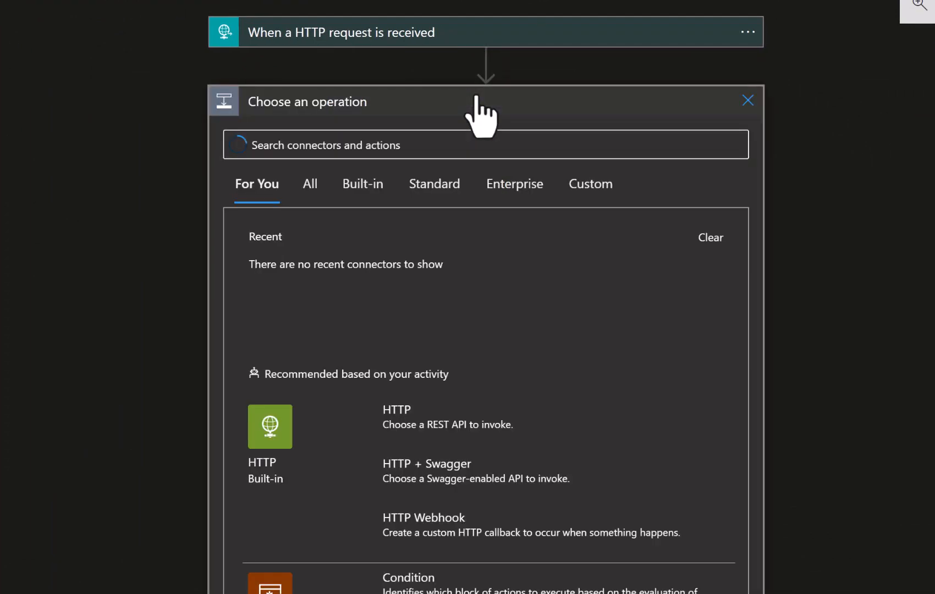
{"action": "left_click", "coordinate": [417, 424]}
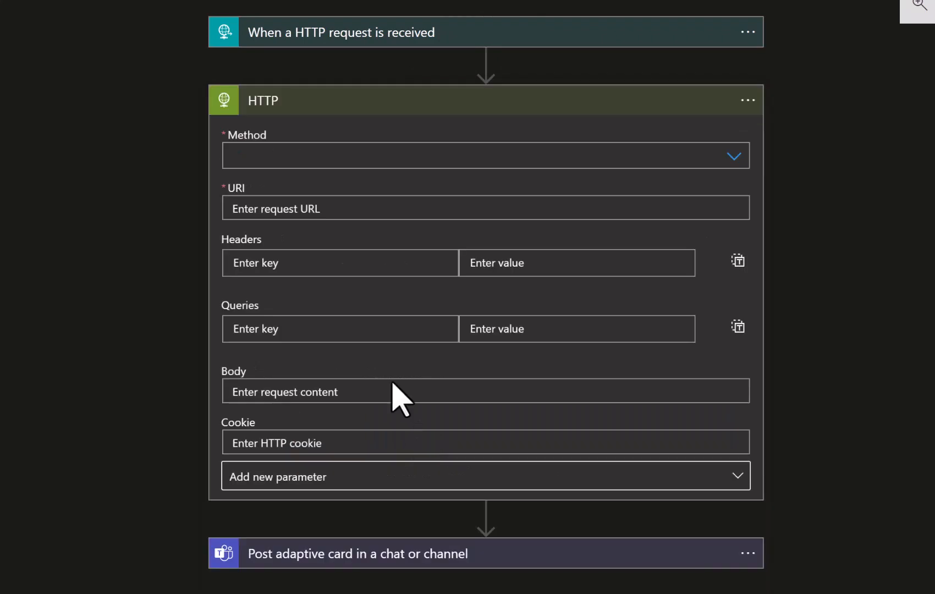
{"action": "left_click", "coordinate": [273, 156]}
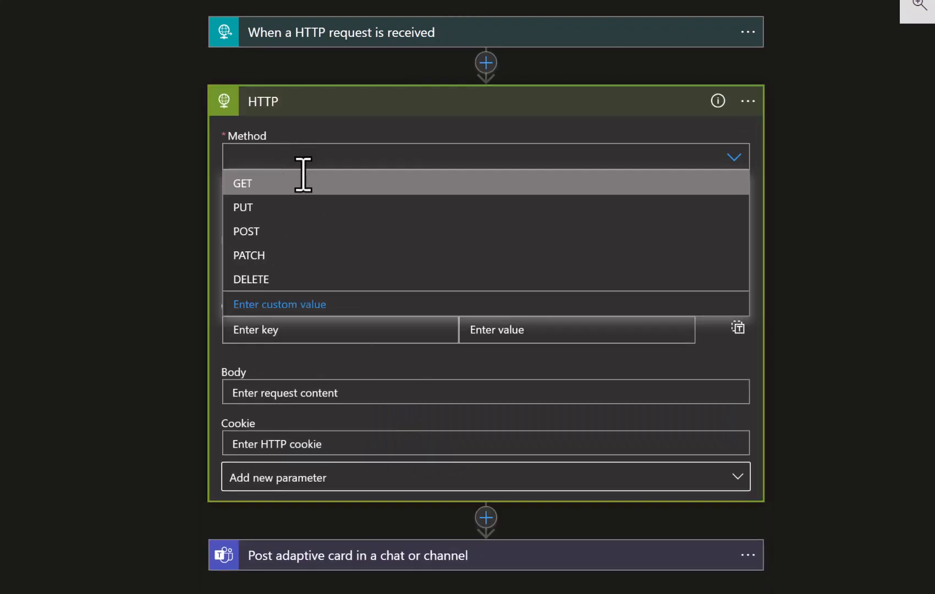
{"action": "left_click", "coordinate": [263, 189]}
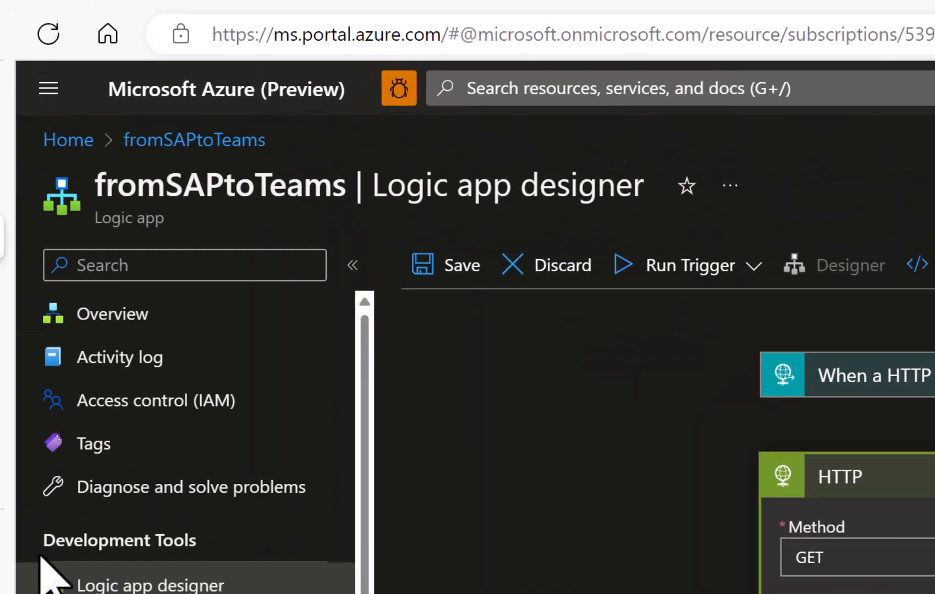
Load api.sap.com in a new tab and browse to the SAP S/4HANA API package.
{"action": "key", "text": "ctrl+t"}
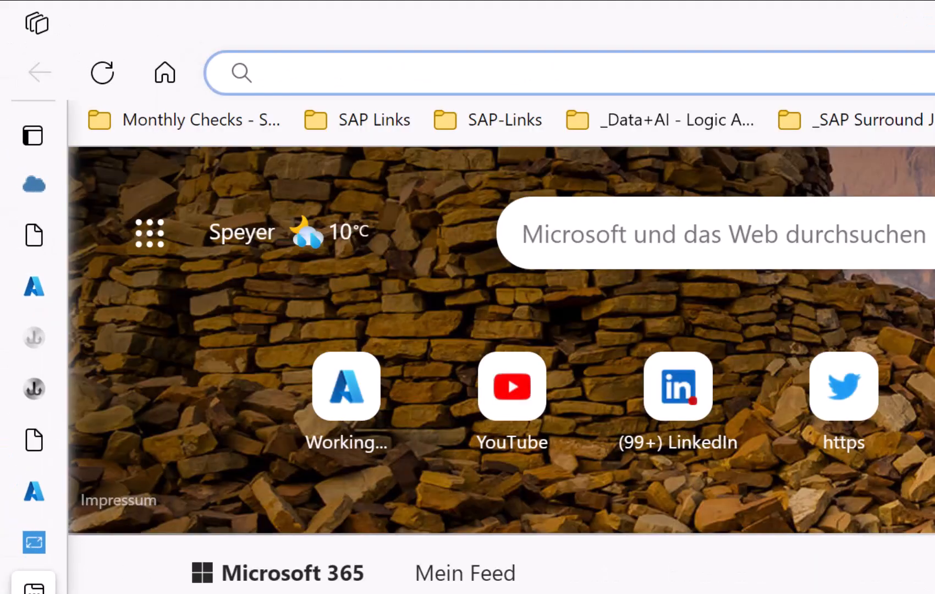
{"action": "type", "text": "api.sap.com"}
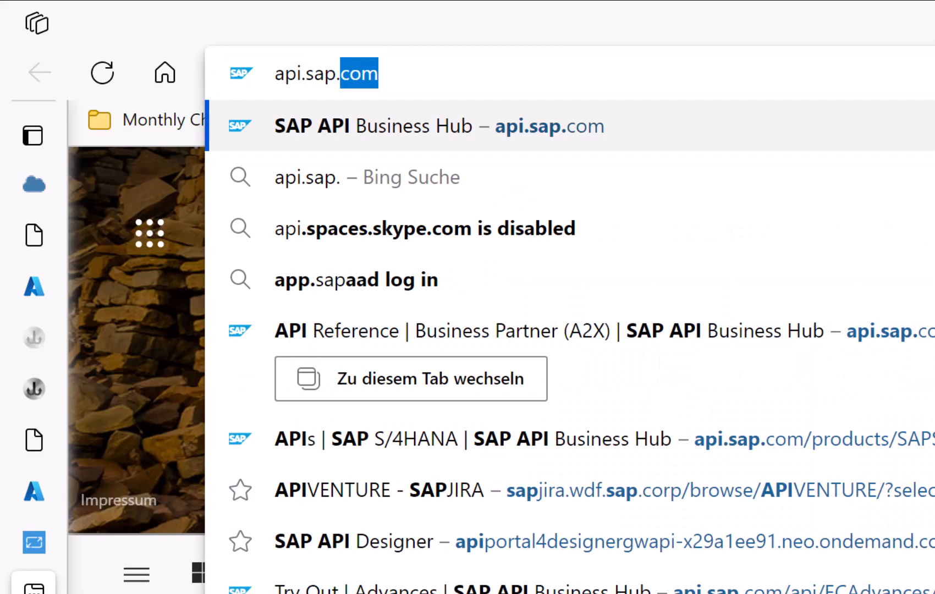
{"action": "key", "text": "Return"}
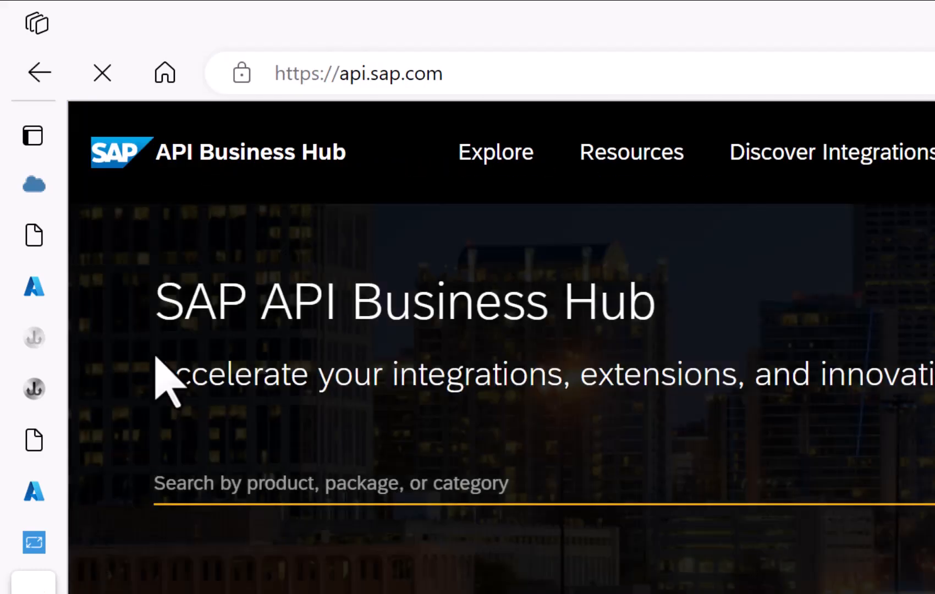
{"action": "left_click", "coordinate": [461, 193]}
{"action": "left_click", "coordinate": [274, 378]}
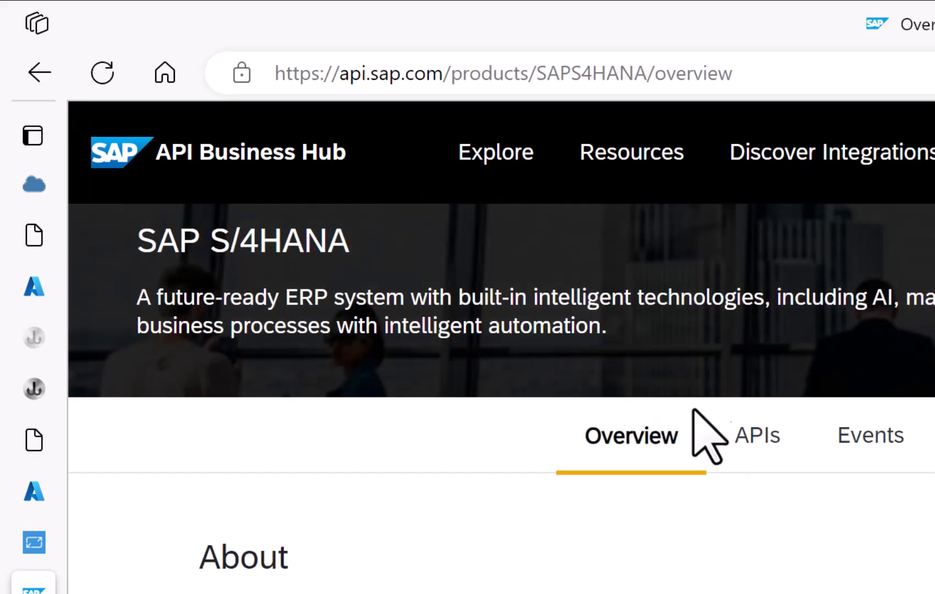
{"action": "left_click", "coordinate": [757, 435]}
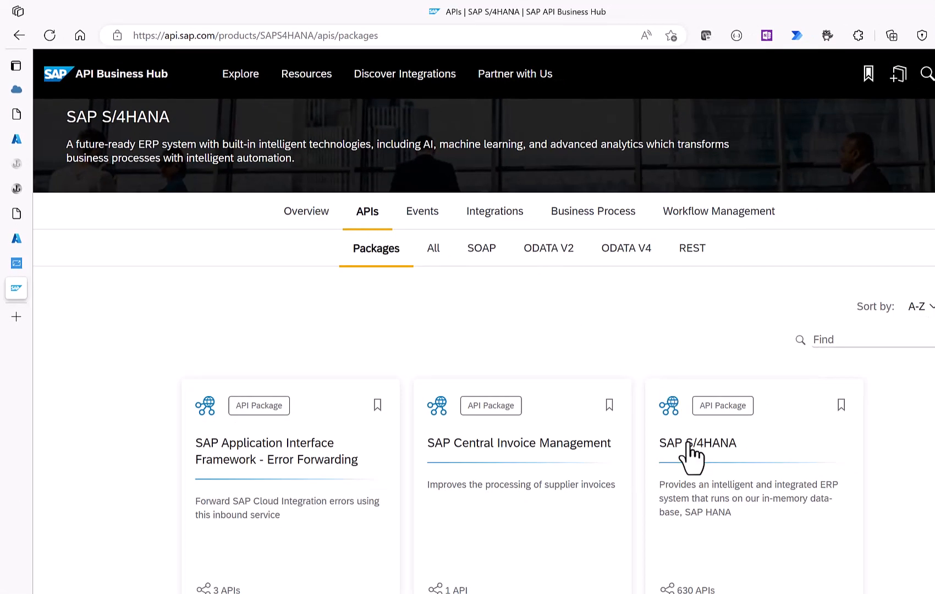
{"action": "left_click", "coordinate": [691, 457]}
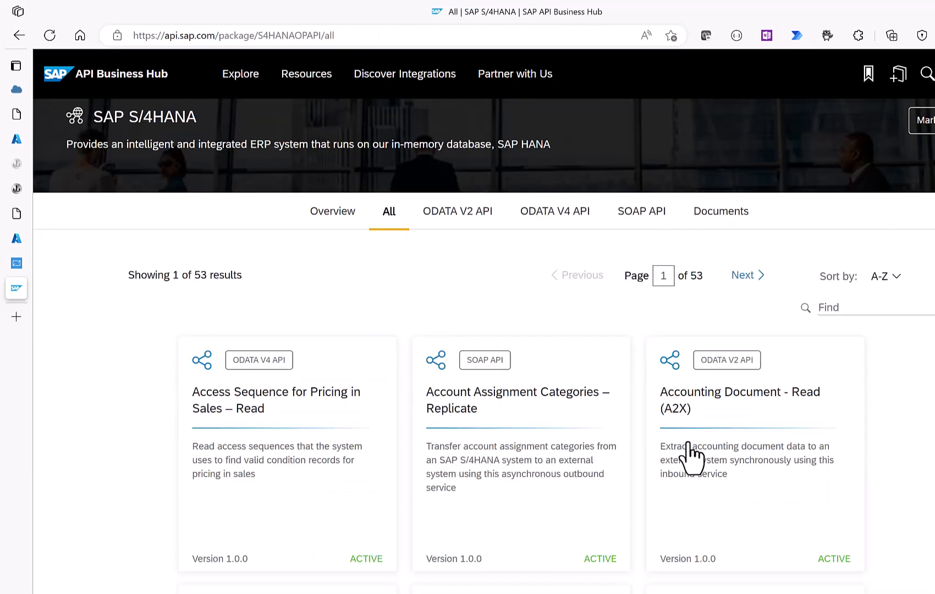
Find Business Partner (A2X) and inspect its GET /A_BusinessPartner endpoint, then open a blank tab.
{"action": "left_click", "coordinate": [830, 306]}
{"action": "type", "text": "Business Partn"}
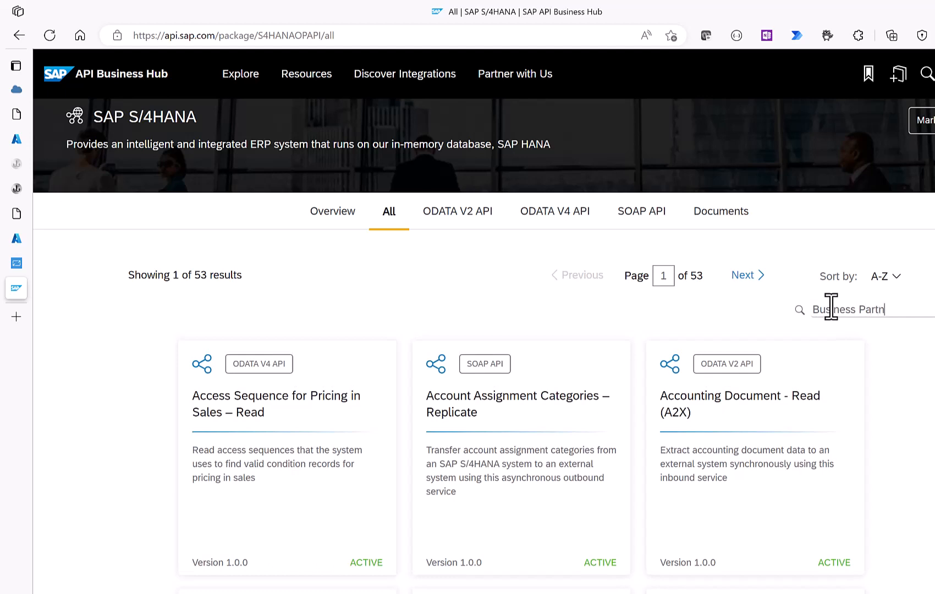
{"action": "type", "text": "er"}
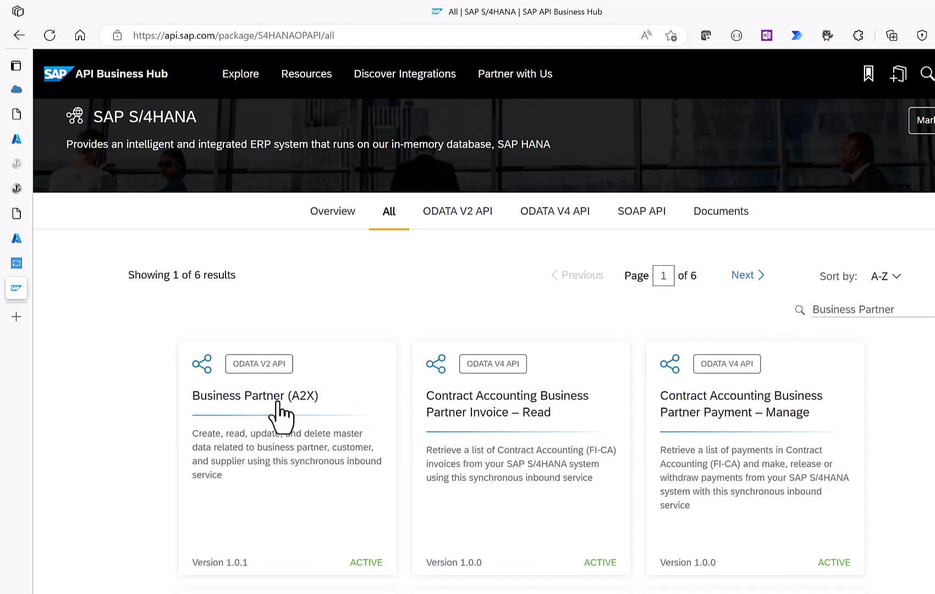
{"action": "left_click", "coordinate": [242, 401]}
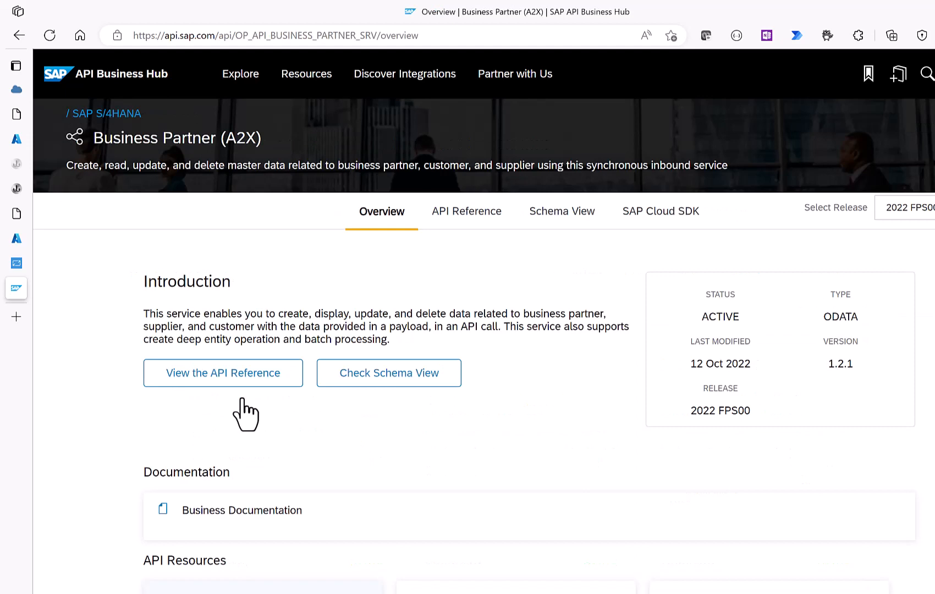
{"action": "left_click", "coordinate": [460, 215]}
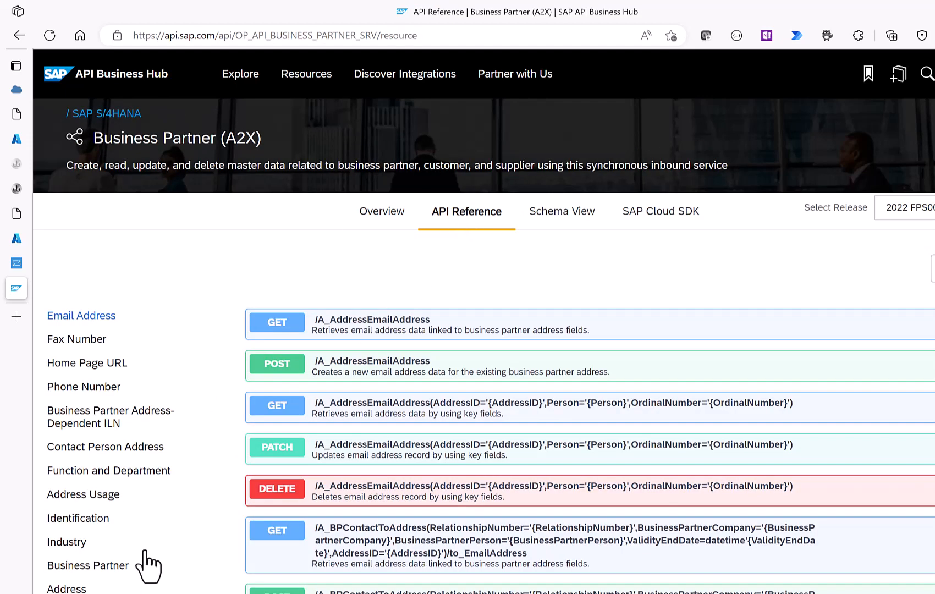
{"action": "left_click", "coordinate": [114, 566]}
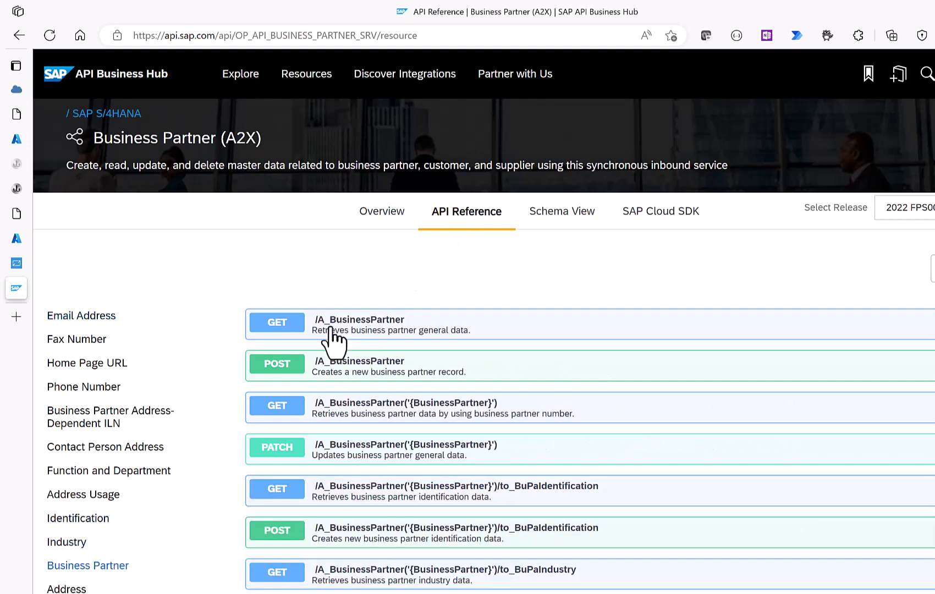
{"action": "left_click", "coordinate": [404, 322]}
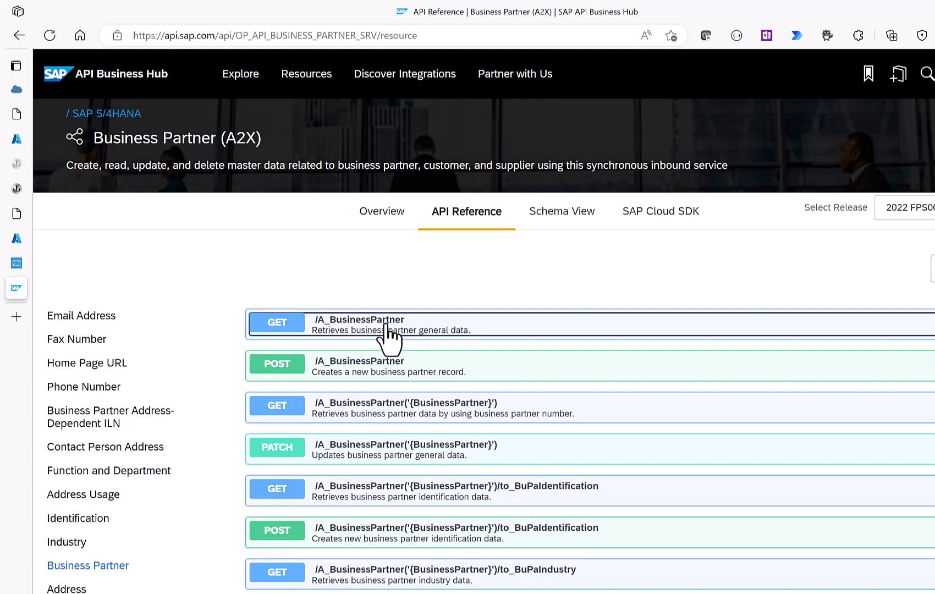
{"action": "left_click", "coordinate": [17, 317]}
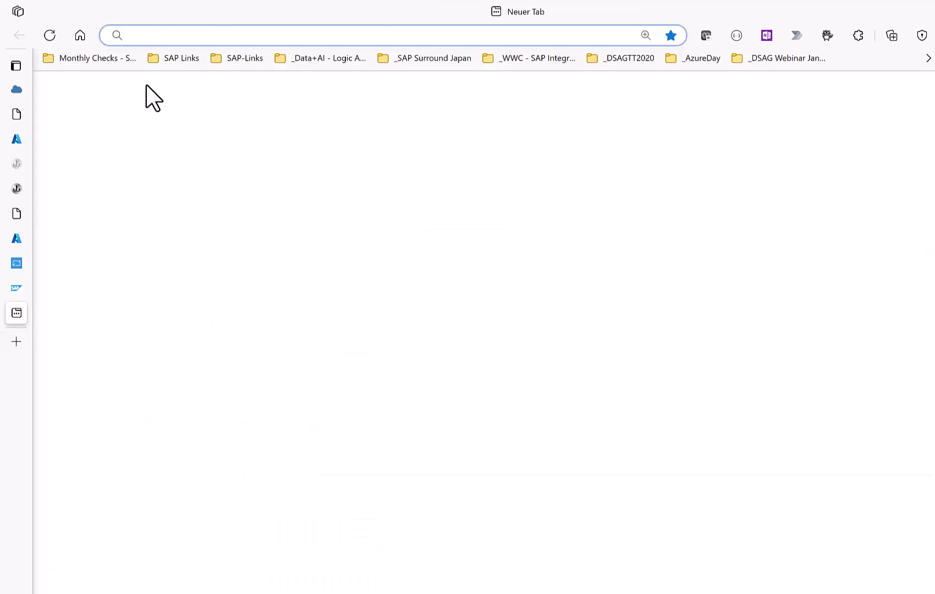
Load the A_BusinessPartner OData feed in JSON by appending ?$format=json to the URL.
{"action": "type", "text": "https://api.integration-ninjas.co.in/sap/opu/odata/sap/API_BUSINESS_PARTNER/A_BusinessPartner"}
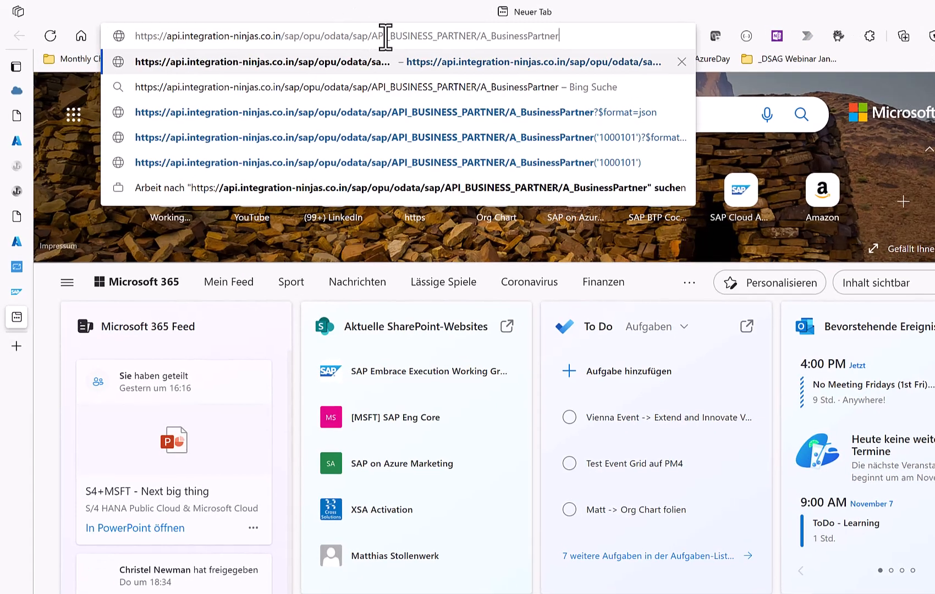
{"action": "key", "text": "Return"}
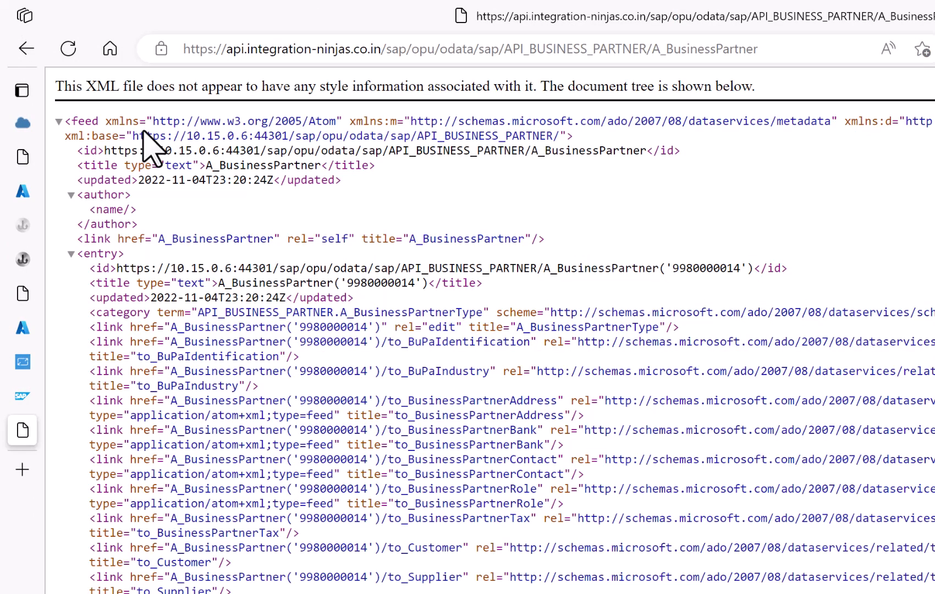
{"action": "left_click", "coordinate": [770, 46]}
{"action": "left_click", "coordinate": [770, 46]}
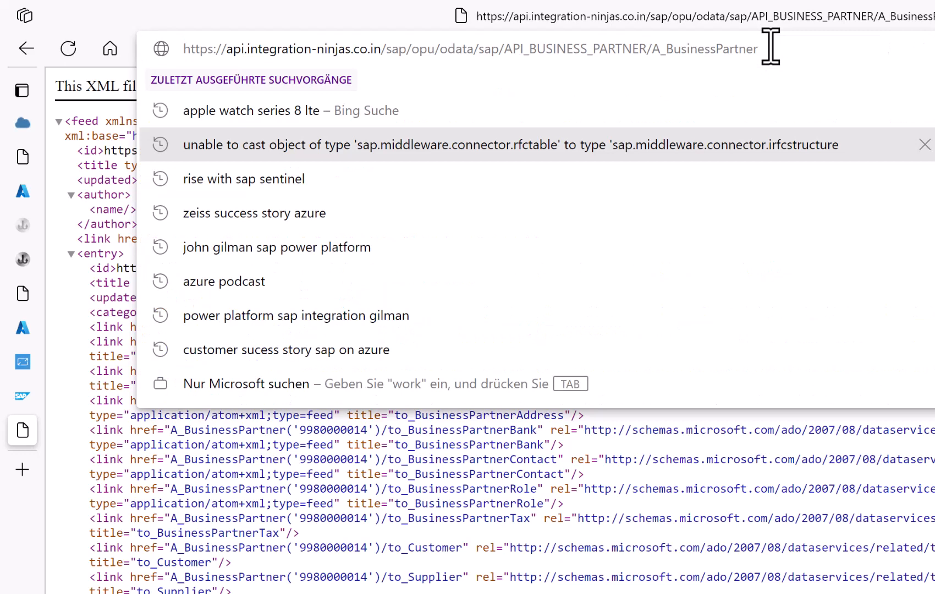
{"action": "type", "text": "?$format="}
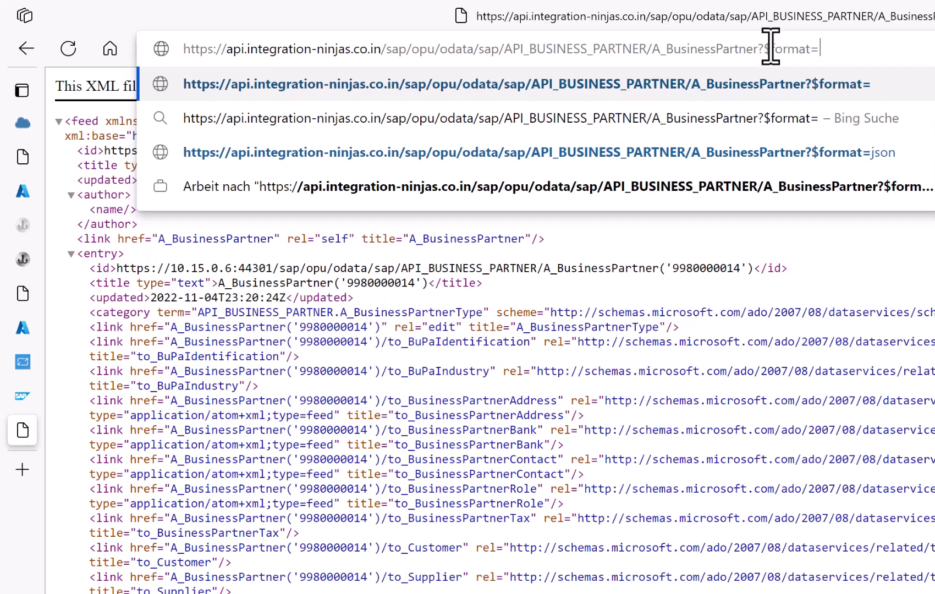
{"action": "type", "text": "json"}
{"action": "key", "text": "Return"}
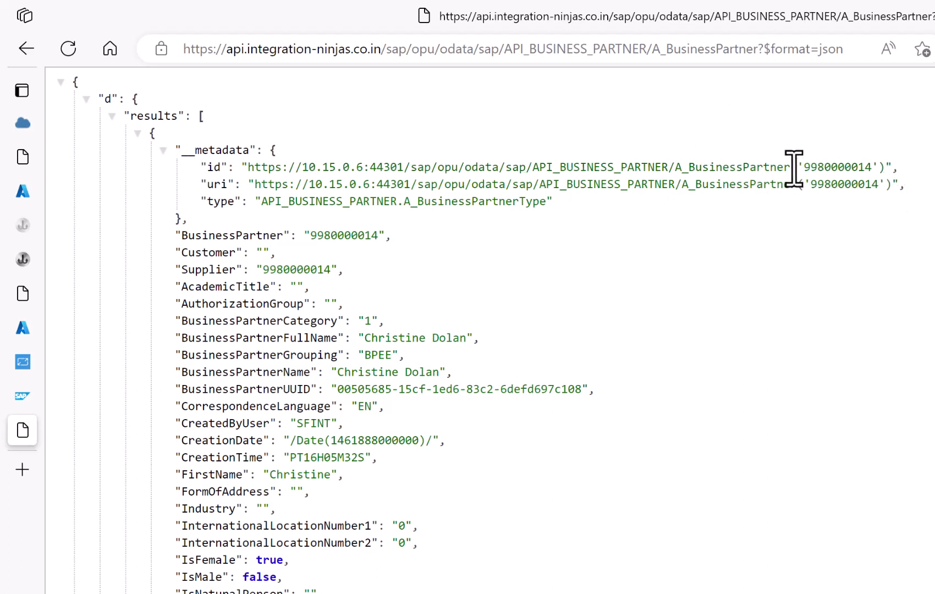
{"action": "left_click_drag", "start_coordinate": [885, 166], "coordinate": [794, 166]}
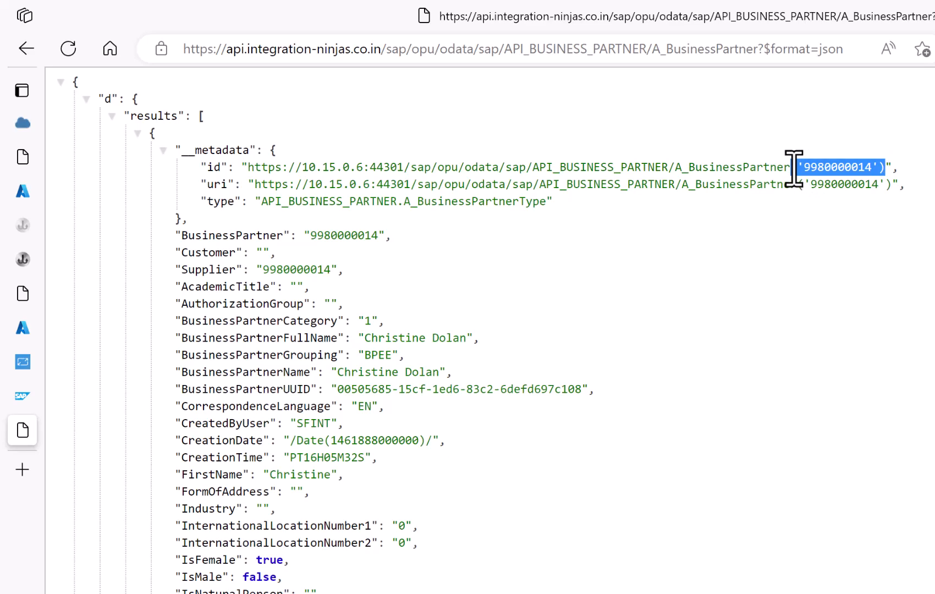
{"action": "left_click", "coordinate": [764, 48]}
{"action": "left_click", "coordinate": [760, 48]}
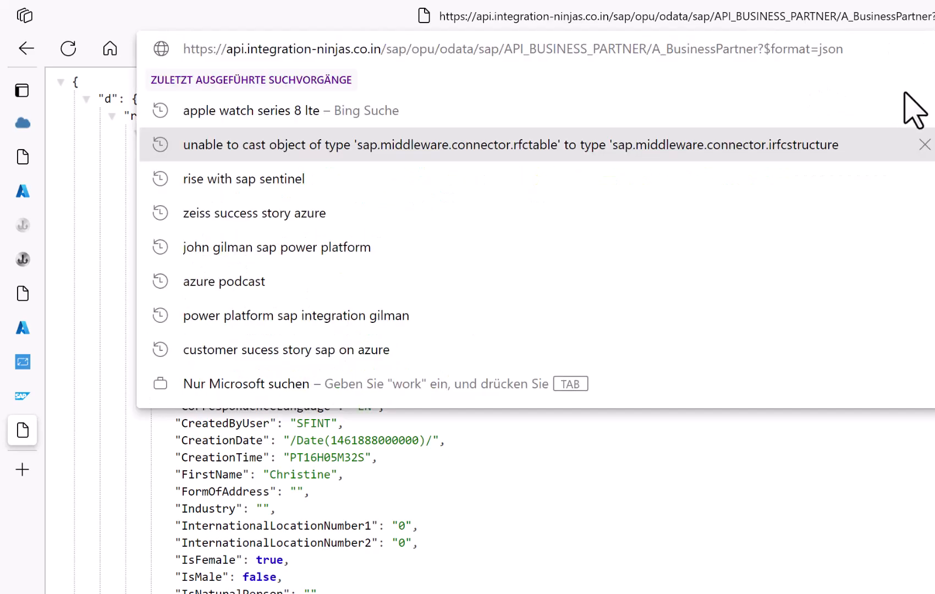
{"action": "key", "text": "ctrl+v"}
{"action": "key", "text": "Return"}
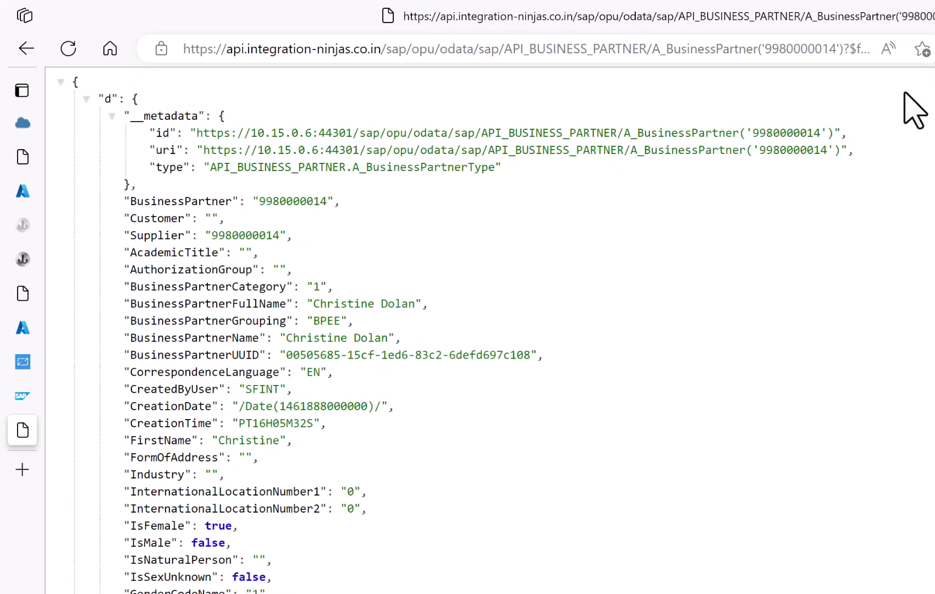
{"action": "left_click", "coordinate": [802, 55]}
{"action": "key", "text": "ctrl+c"}
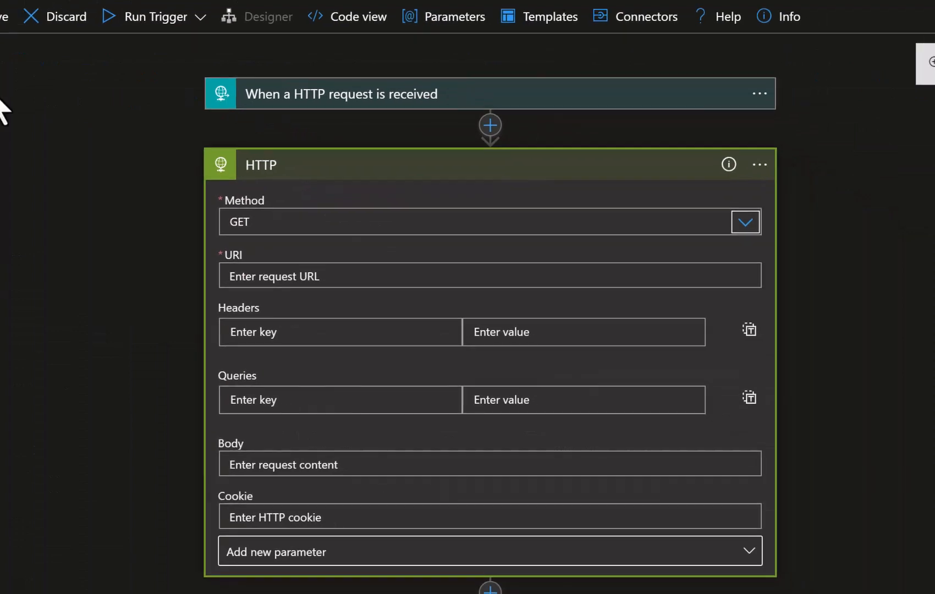
Paste the OData URL as the HTTP URI, swapping the fixed partner ID for the trigger's BusinessPartner value.
{"action": "left_click", "coordinate": [257, 276]}
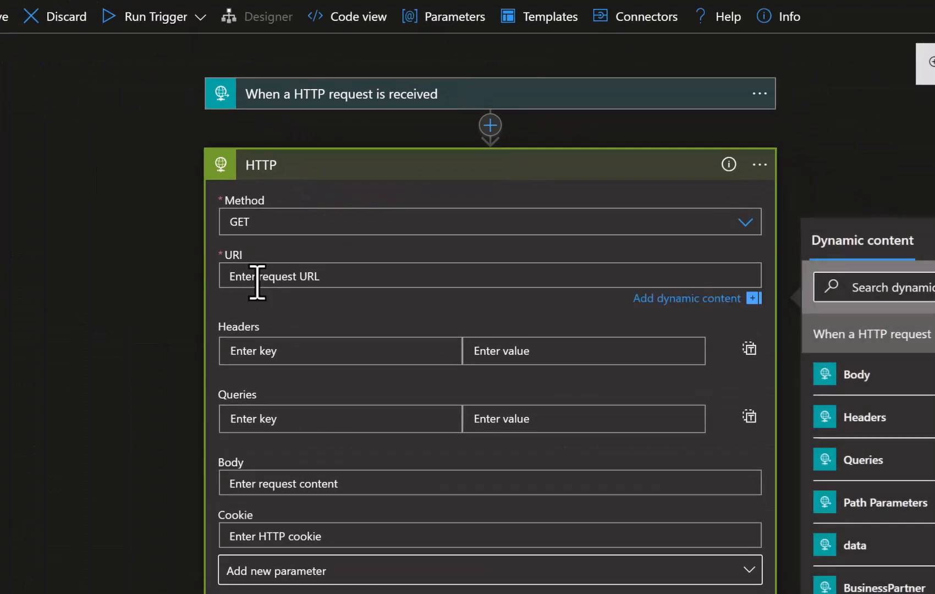
{"action": "key", "text": "ctrl+v"}
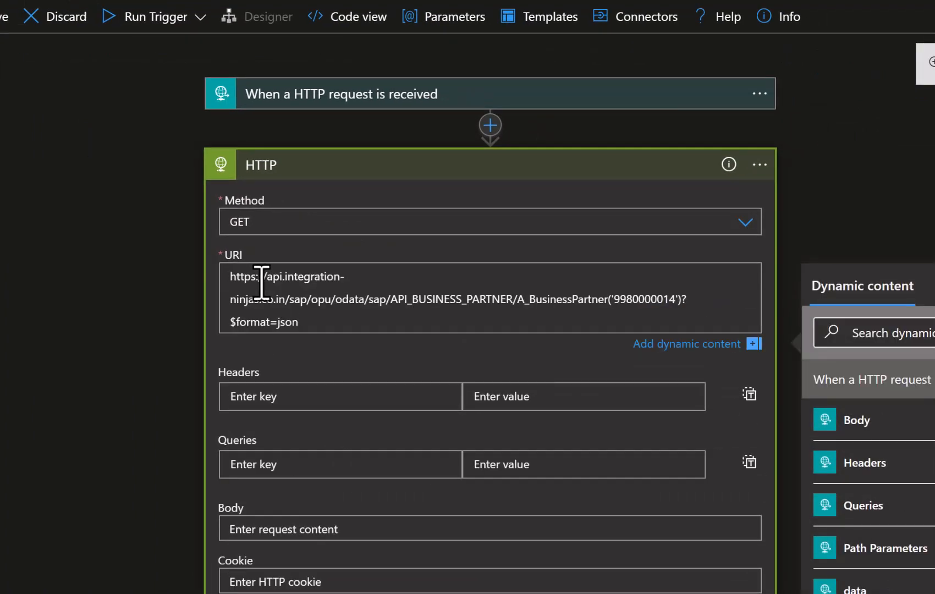
{"action": "left_click", "coordinate": [676, 300]}
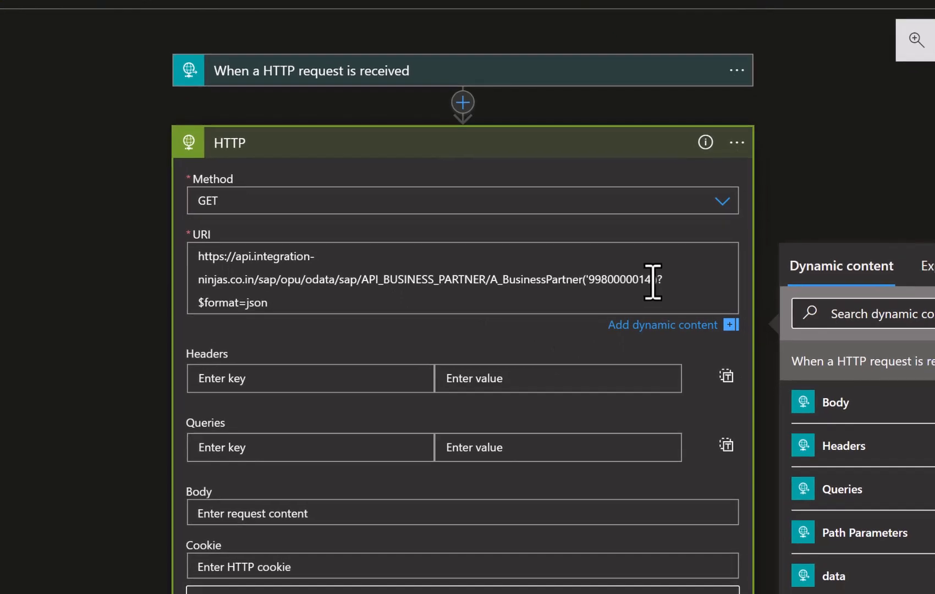
{"action": "key", "text": "BackSpace"}
{"action": "key", "text": "BackSpace"}
{"action": "key", "text": "BackSpace"}
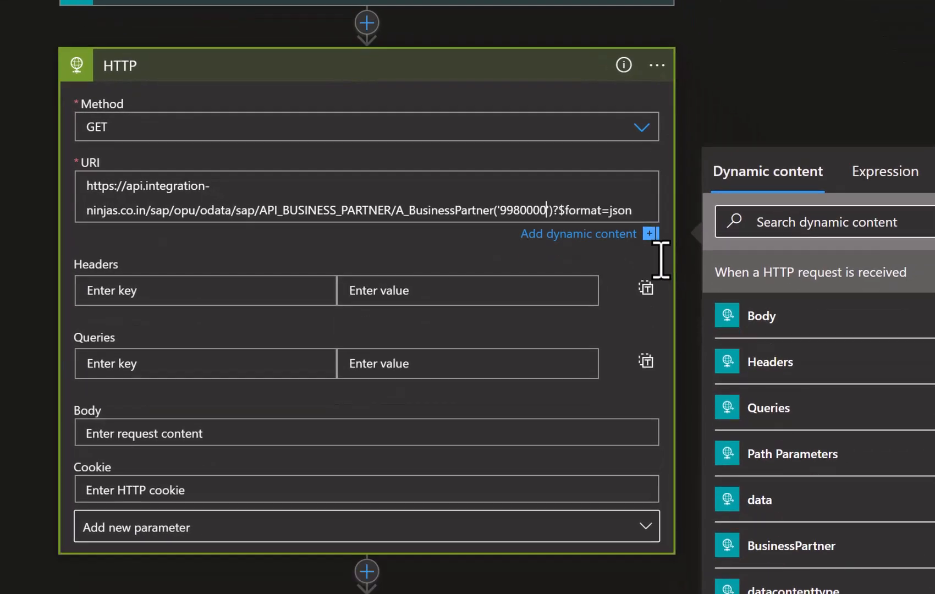
{"action": "key", "text": "BackSpace"}
{"action": "key", "text": "BackSpace"}
{"action": "key", "text": "BackSpace"}
{"action": "key", "text": "BackSpace"}
{"action": "key", "text": "BackSpace"}
{"action": "key", "text": "BackSpace"}
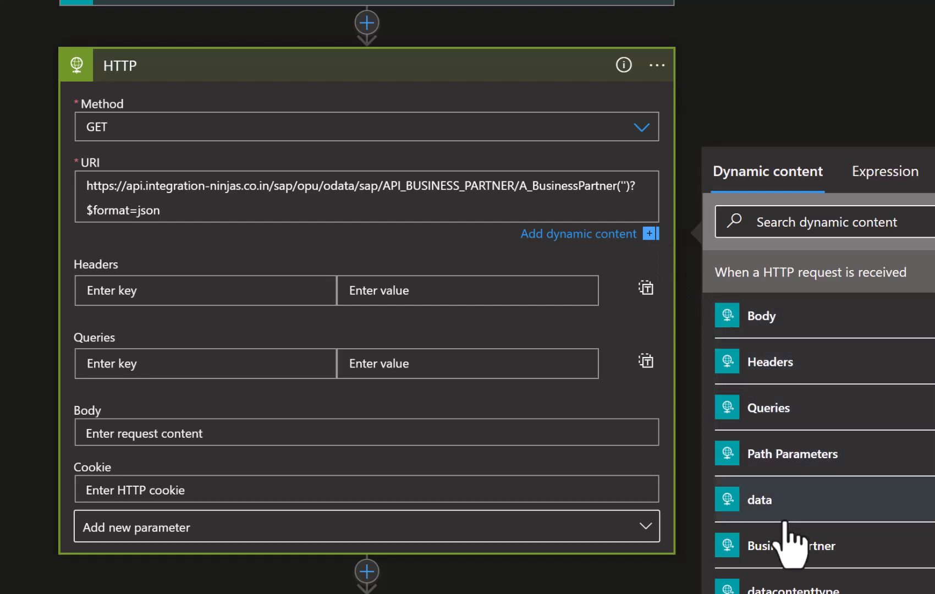
{"action": "left_click", "coordinate": [772, 547]}
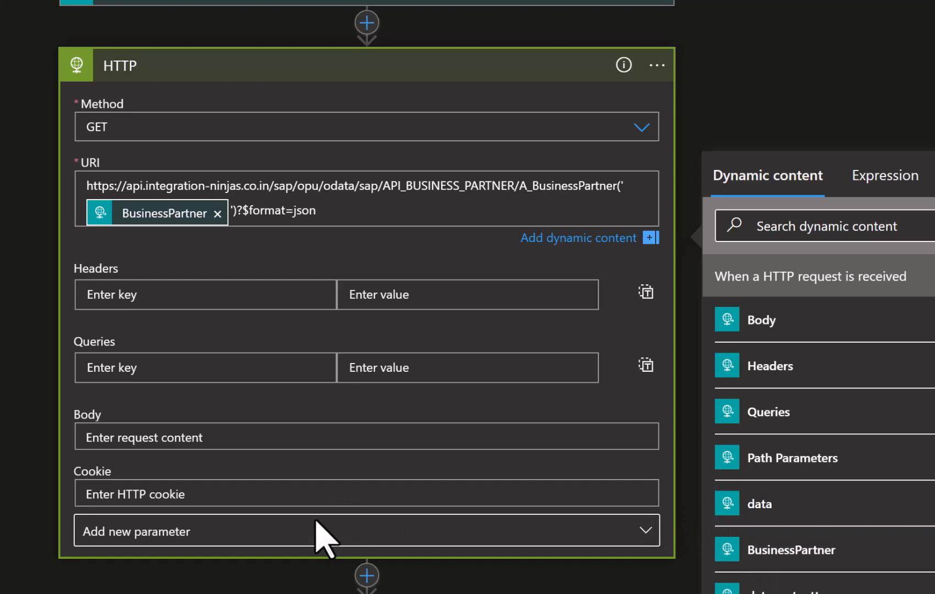
{"action": "scroll", "coordinate": [316, 521], "scroll_direction": "down", "scroll_amount": 2}
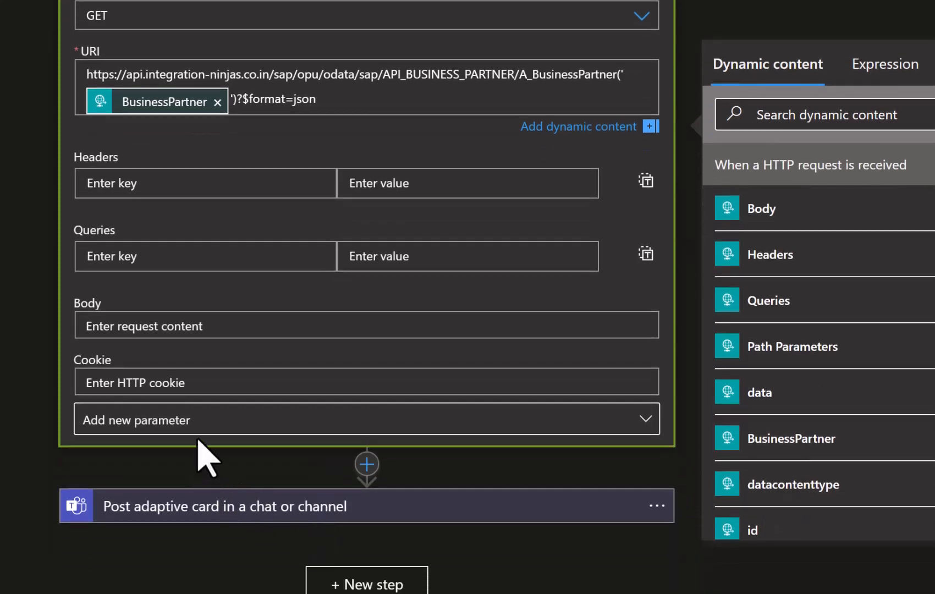
{"action": "left_click", "coordinate": [200, 439]}
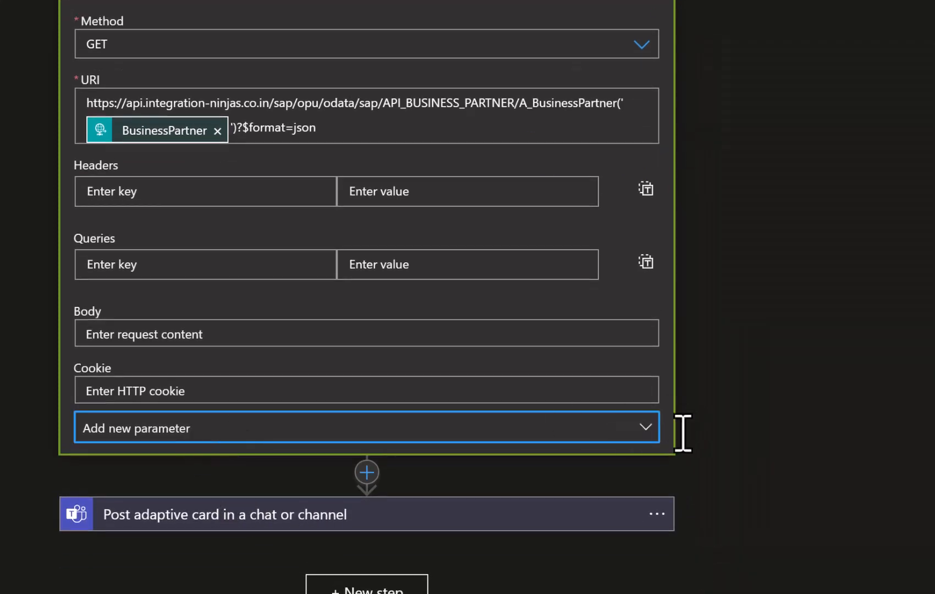
{"action": "left_click", "coordinate": [647, 433]}
Add an Authentication parameter of type Basic to the HTTP action and enter the username.
{"action": "left_click", "coordinate": [101, 522]}
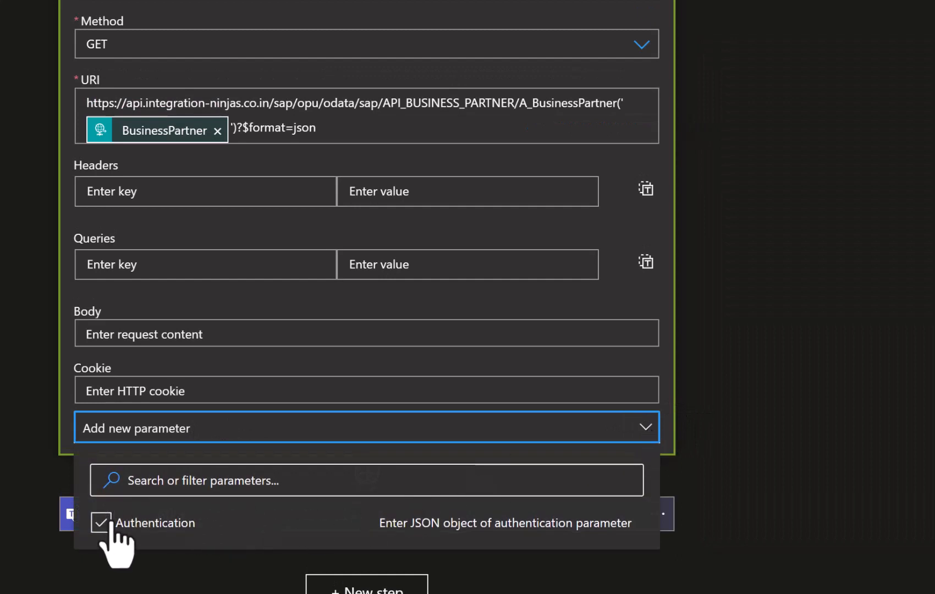
{"action": "left_click", "coordinate": [5, 416]}
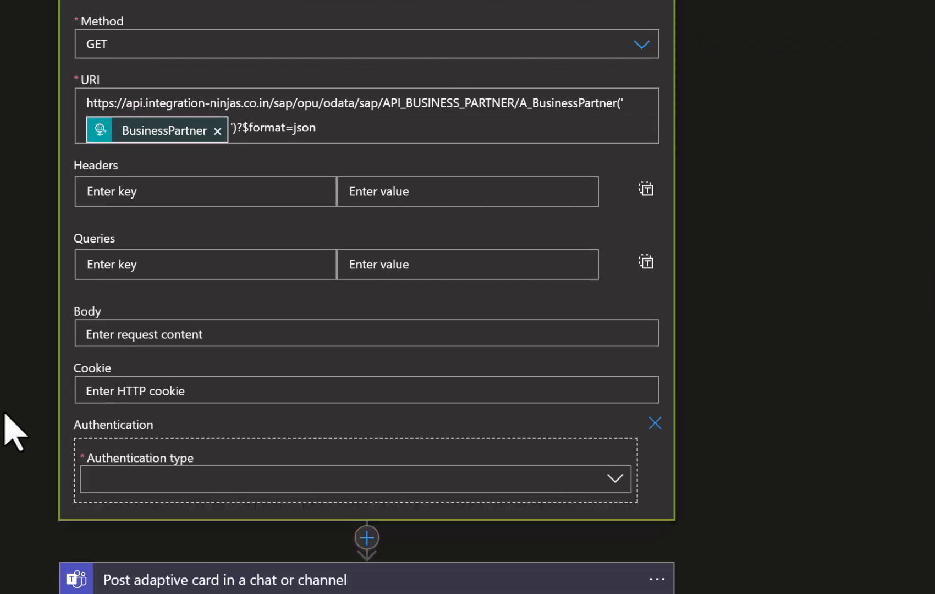
{"action": "left_click", "coordinate": [110, 478]}
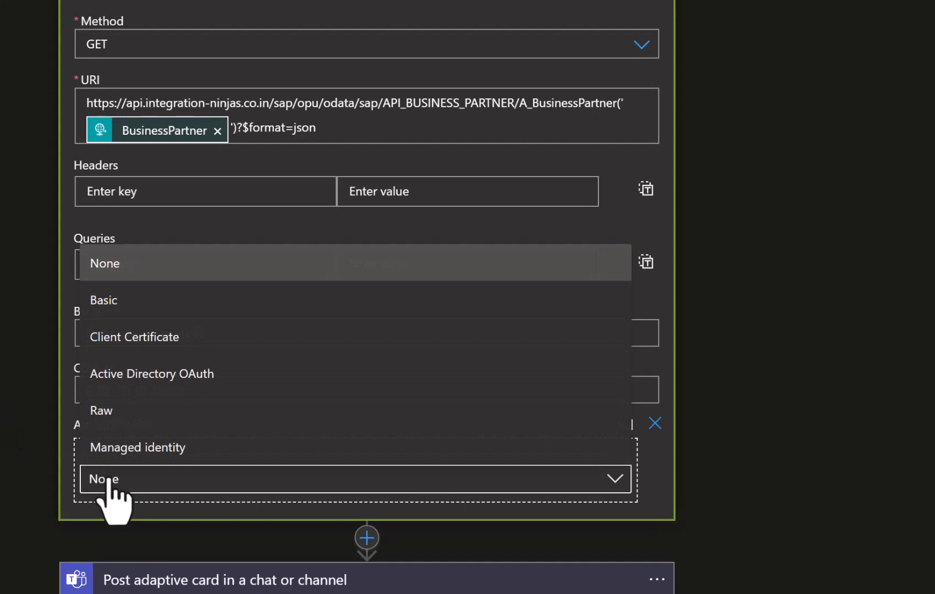
{"action": "left_click", "coordinate": [109, 306]}
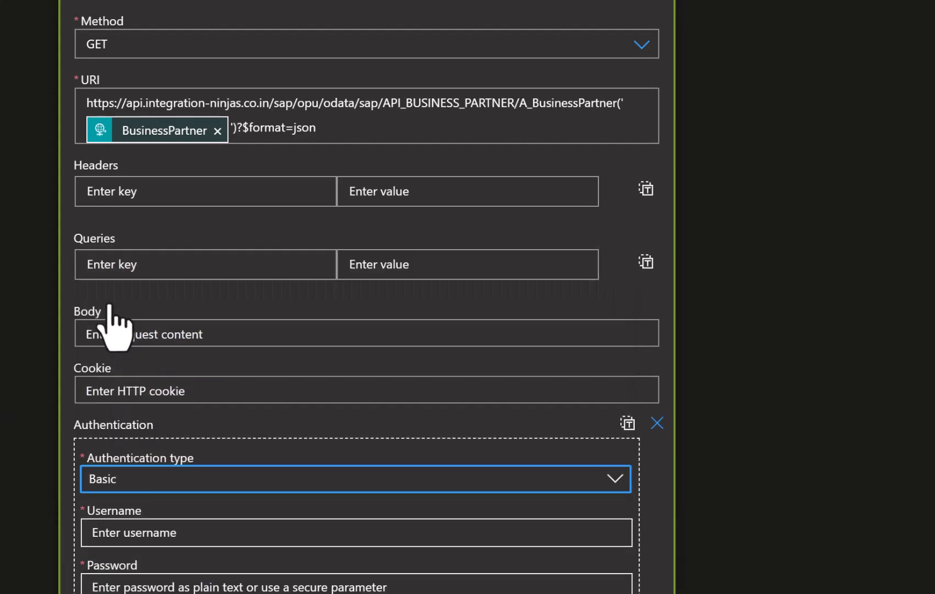
{"action": "left_click", "coordinate": [121, 533]}
{"action": "type", "text": "tempadm"}
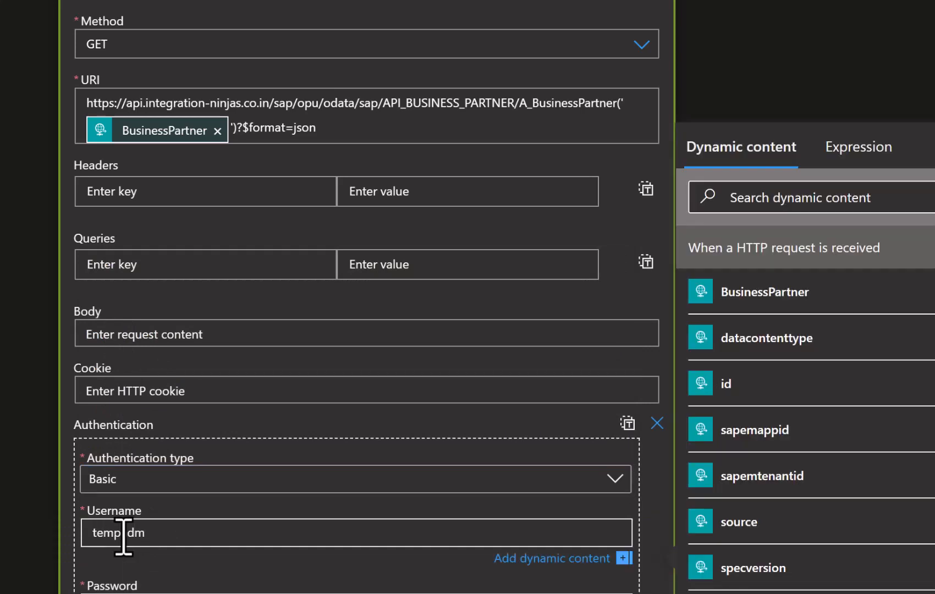
{"action": "scroll", "coordinate": [102, 587], "scroll_direction": "up", "scroll_amount": 1}
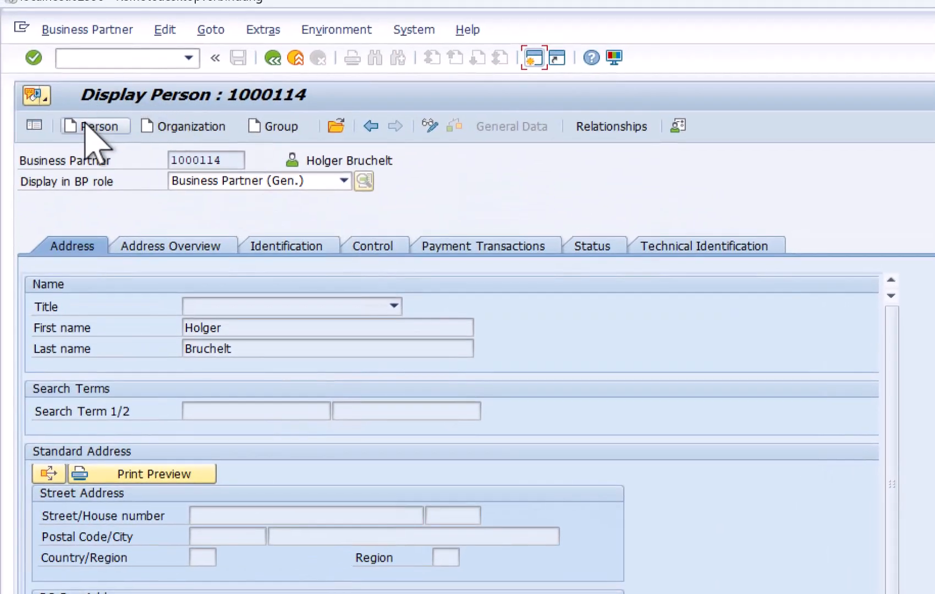
Create a person business partner in SAP GUI with first and last name, save it, and check the logic app's runs.
{"action": "left_click", "coordinate": [88, 126]}
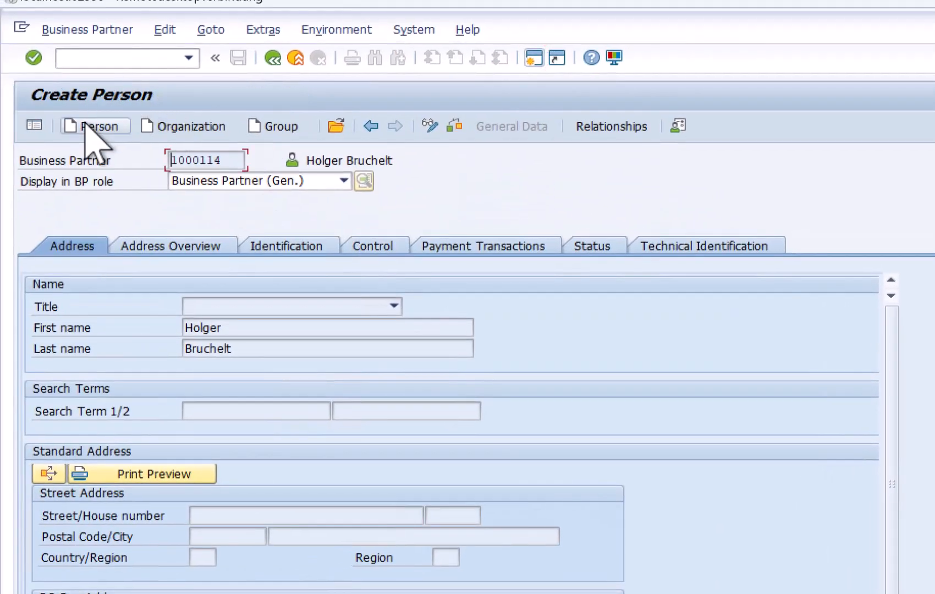
{"action": "left_click", "coordinate": [196, 328]}
{"action": "key", "text": "Tab"}
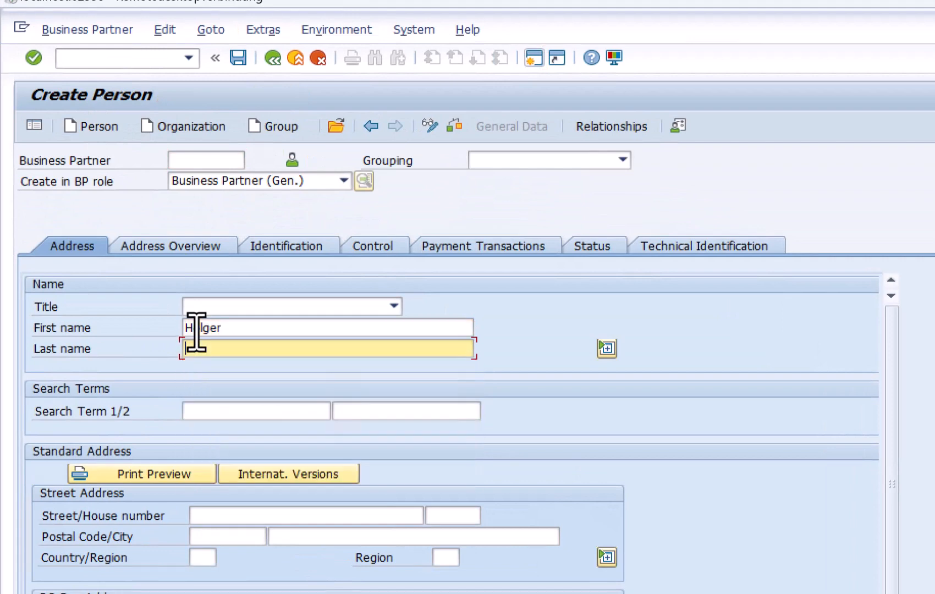
{"action": "left_click", "coordinate": [237, 63]}
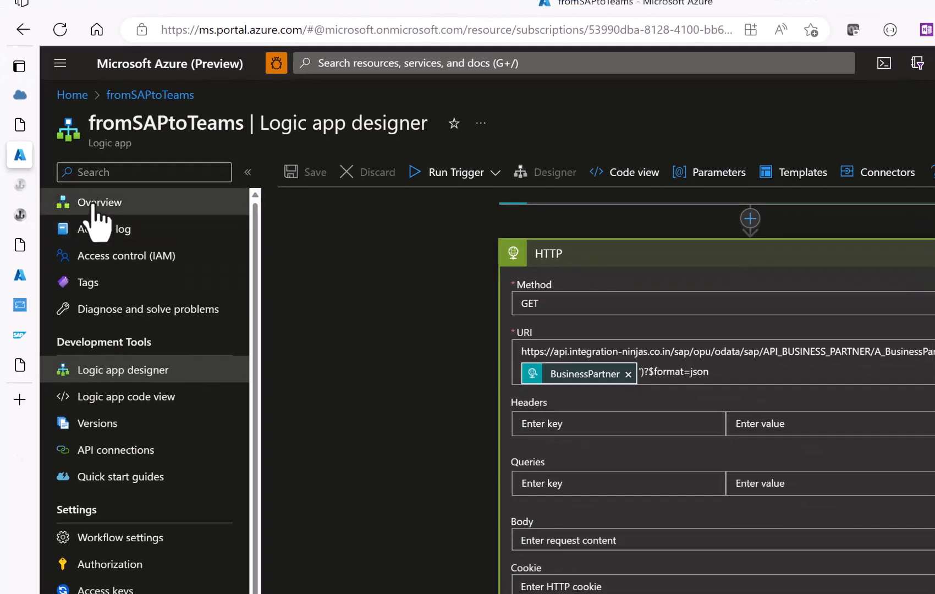
{"action": "left_click", "coordinate": [94, 204]}
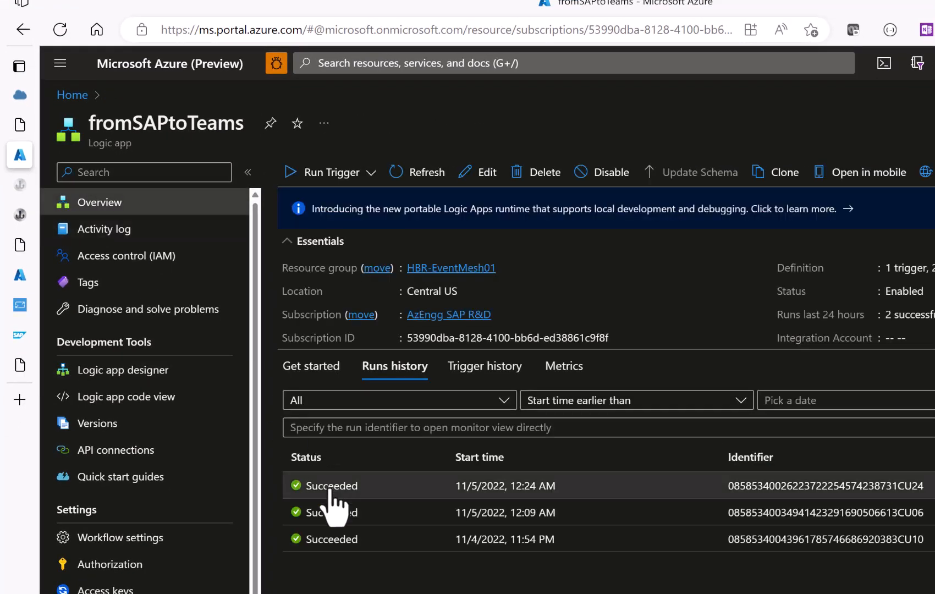
Inspect the latest run's HTTP step output, which shows status 200 and the partner's LastName.
{"action": "left_click", "coordinate": [330, 489]}
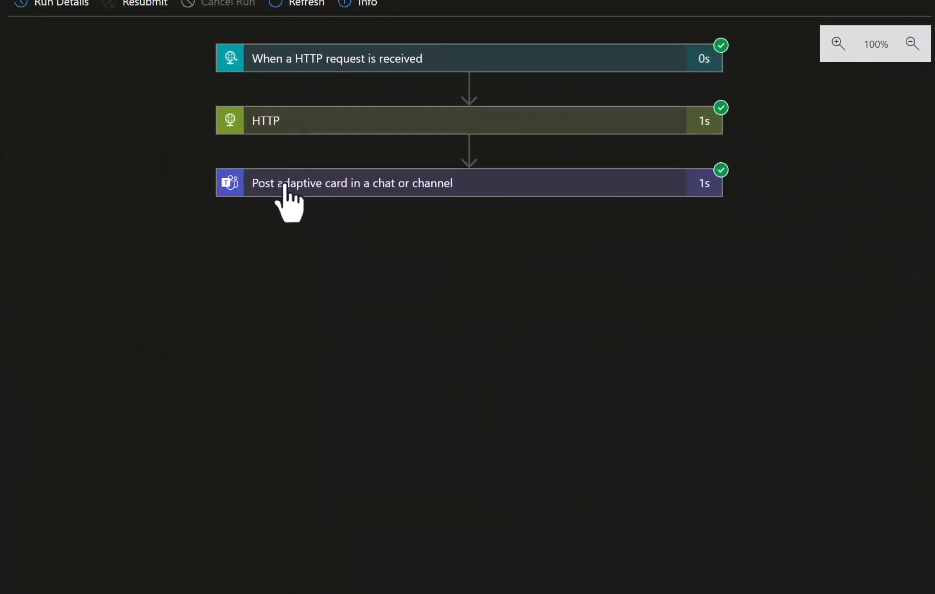
{"action": "left_click", "coordinate": [278, 121]}
{"action": "scroll", "coordinate": [215, 457], "scroll_direction": "down", "scroll_amount": 3}
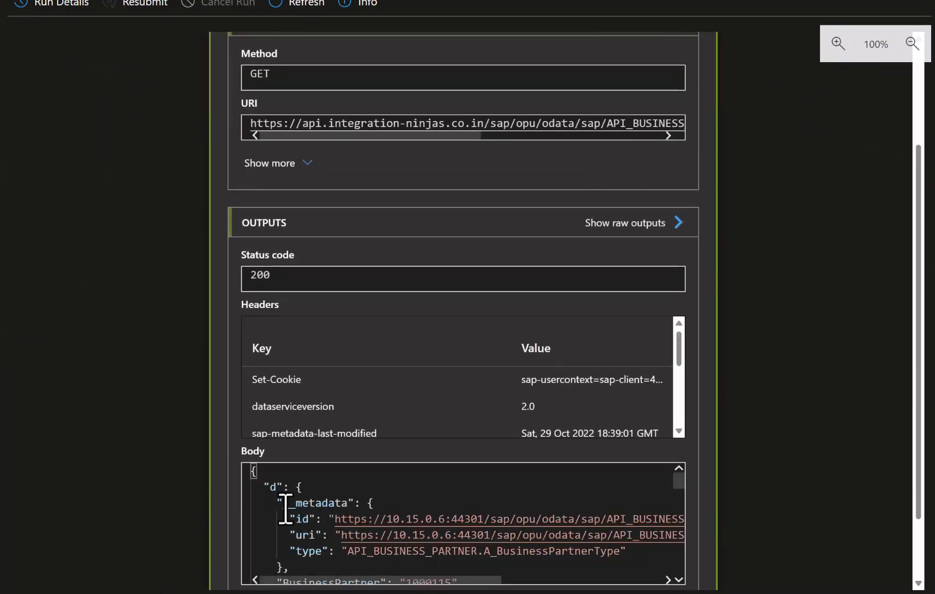
{"action": "scroll", "coordinate": [285, 509], "scroll_direction": "down", "scroll_amount": 10}
{"action": "scroll", "coordinate": [286, 509], "scroll_direction": "up", "scroll_amount": 5}
{"action": "scroll", "coordinate": [285, 508], "scroll_direction": "down", "scroll_amount": 1}
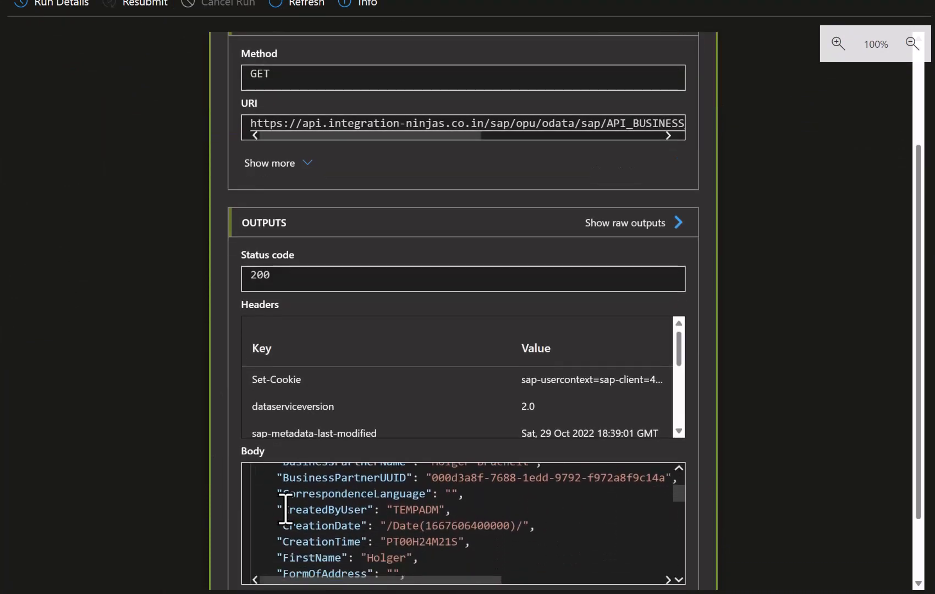
{"action": "scroll", "coordinate": [285, 509], "scroll_direction": "down", "scroll_amount": 1}
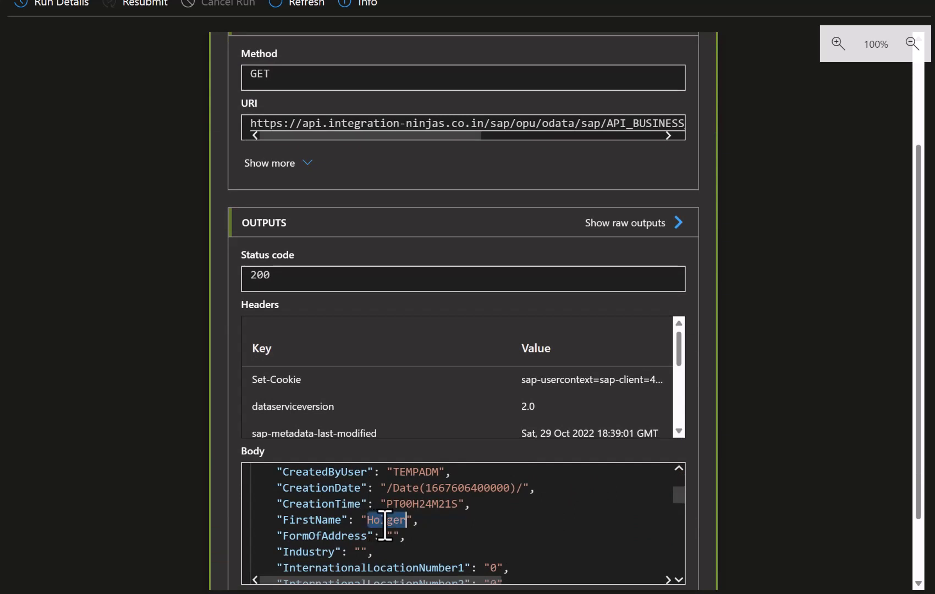
{"action": "scroll", "coordinate": [319, 527], "scroll_direction": "down", "scroll_amount": 3}
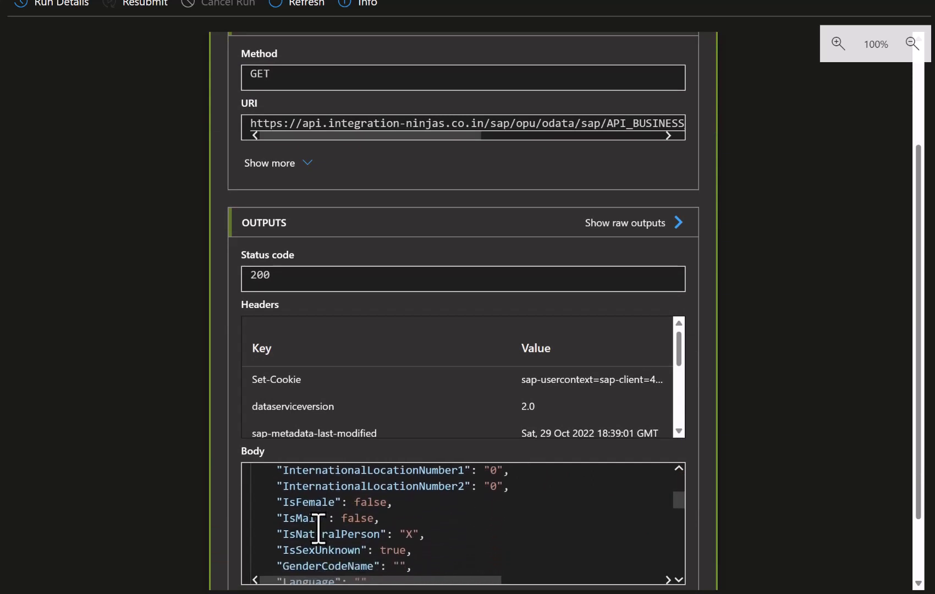
{"action": "scroll", "coordinate": [319, 528], "scroll_direction": "down", "scroll_amount": 2}
{"action": "scroll", "coordinate": [319, 528], "scroll_direction": "down", "scroll_amount": 1}
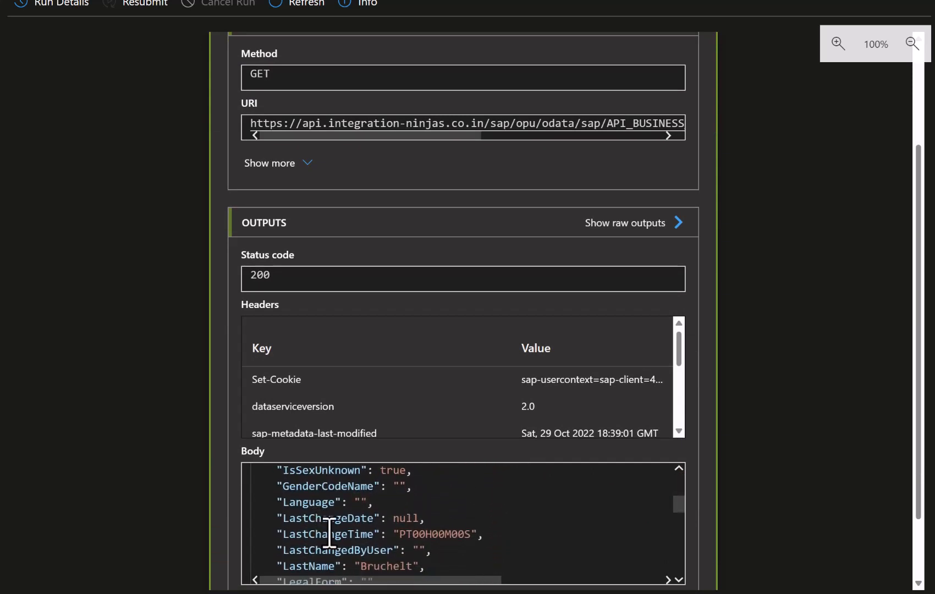
{"action": "double_click", "coordinate": [380, 565]}
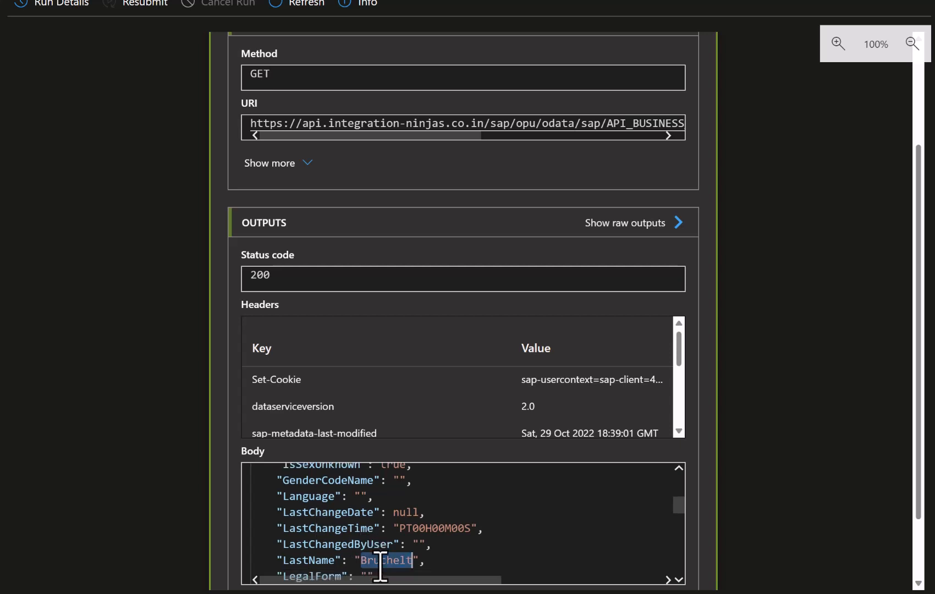
{"action": "scroll", "coordinate": [326, 546], "scroll_direction": "down", "scroll_amount": 2}
Select the whole response body, then go back through the overview to the workflow designer.
{"action": "left_click", "coordinate": [325, 541]}
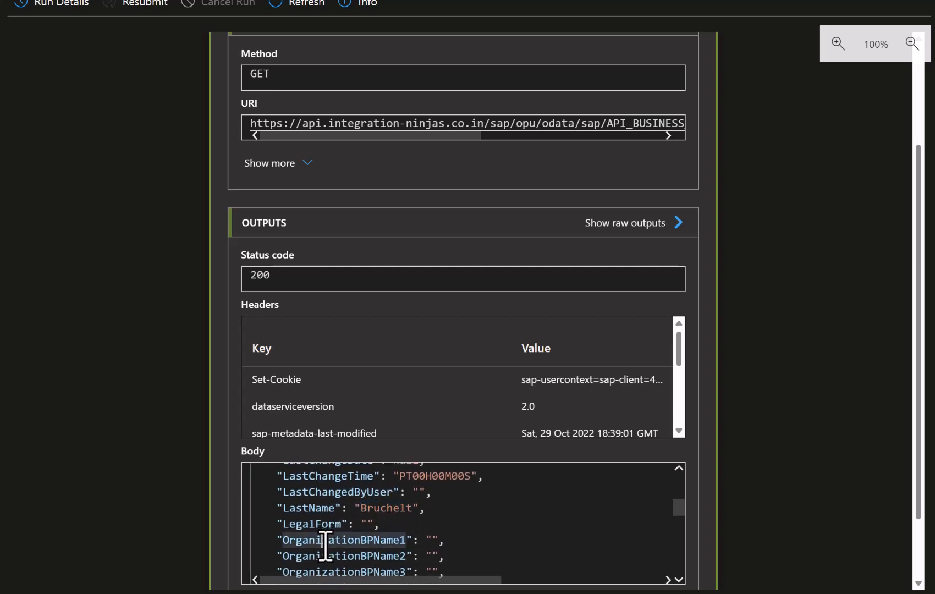
{"action": "key", "text": "ctrl+a"}
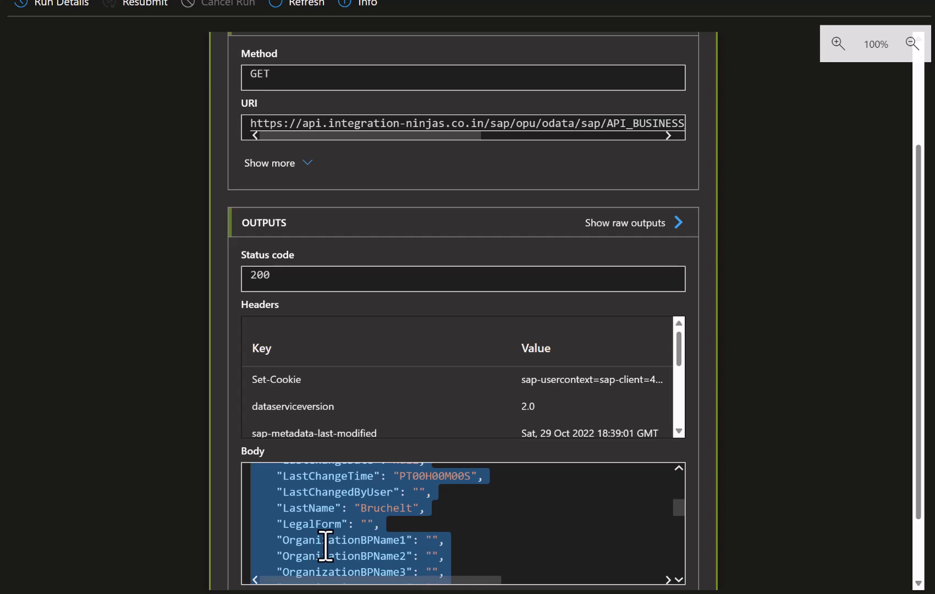
{"action": "key", "text": "alt+Left"}
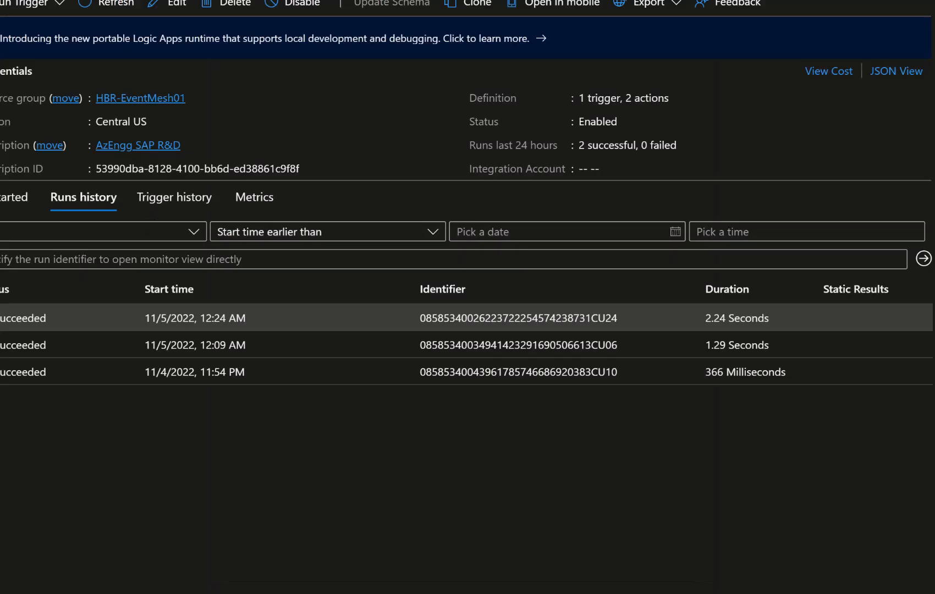
{"action": "key", "text": "alt+Left"}
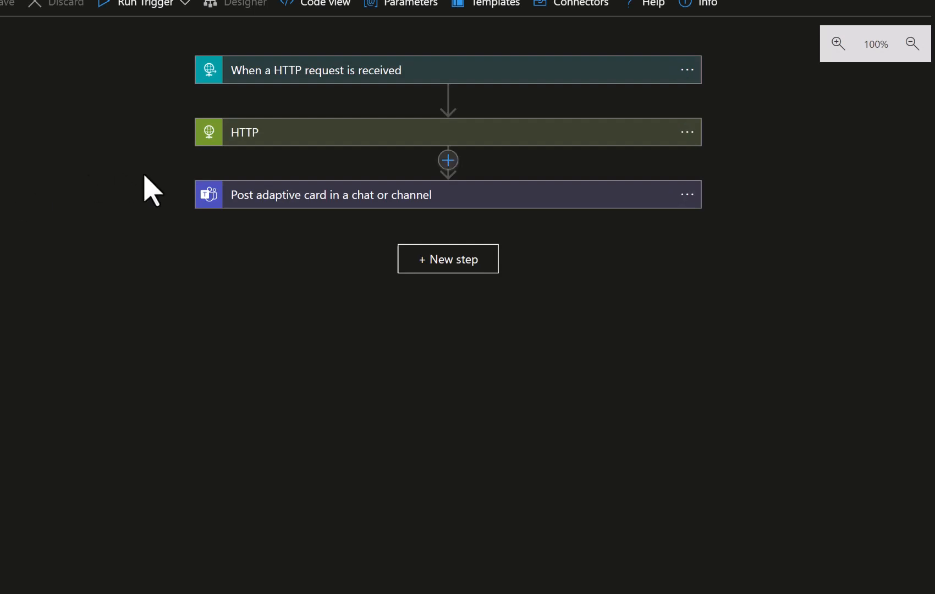
Insert a Parse JSON action between the HTTP step and the card post.
{"action": "left_click", "coordinate": [448, 160]}
{"action": "left_click", "coordinate": [443, 186]}
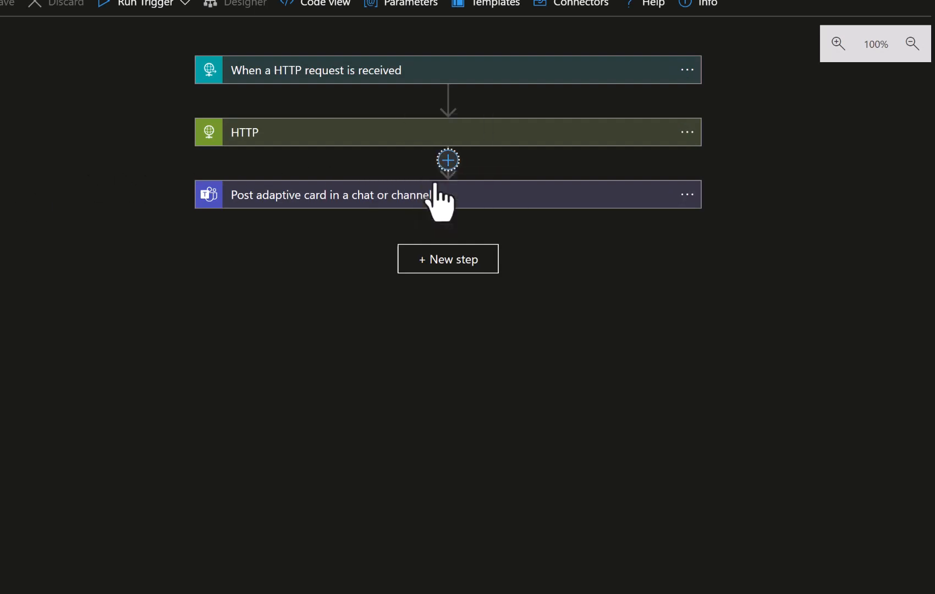
{"action": "left_click", "coordinate": [365, 233]}
{"action": "type", "text": "parse json"}
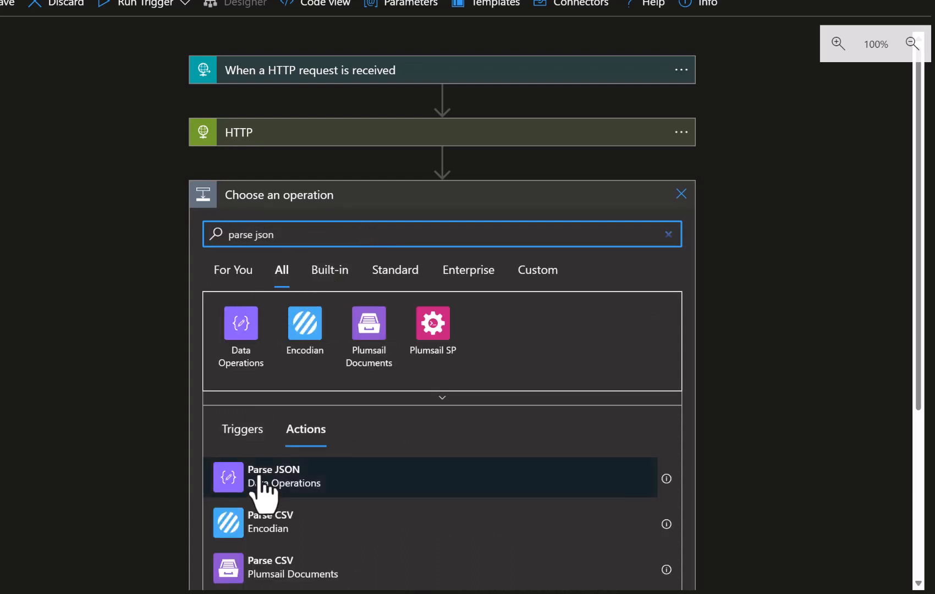
{"action": "left_click", "coordinate": [258, 477]}
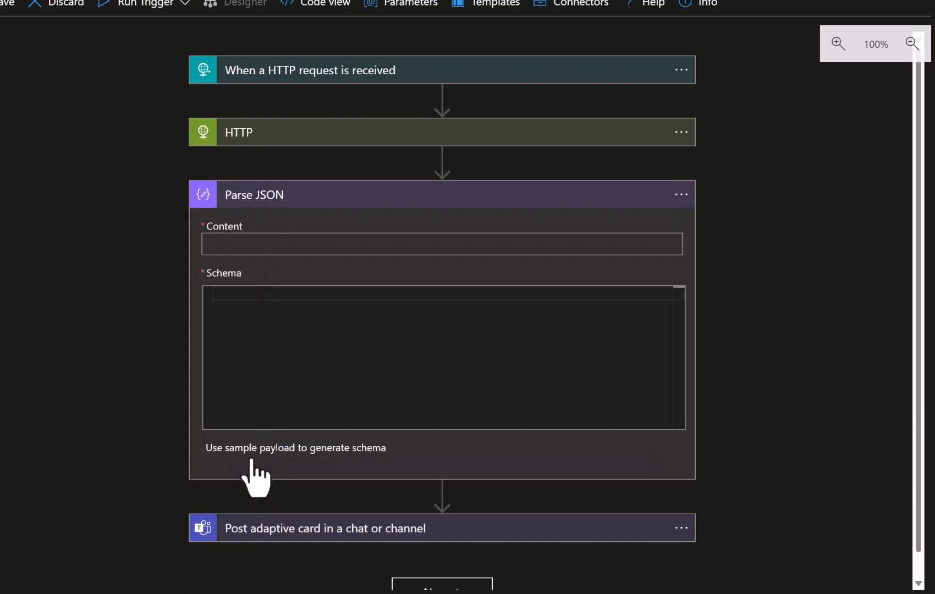
Generate the schema from the pasted Business Partner sample JSON and set Content to HTTP Body.
{"action": "left_click", "coordinate": [319, 450]}
{"action": "left_click", "coordinate": [334, 309]}
{"action": "key", "text": "ctrl+v"}
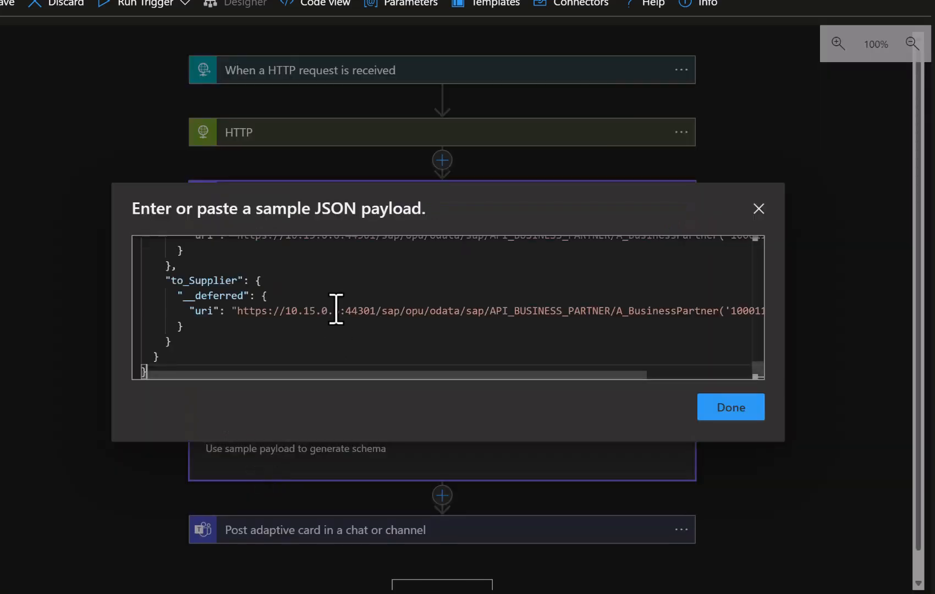
{"action": "left_click", "coordinate": [725, 414]}
{"action": "left_click", "coordinate": [262, 245]}
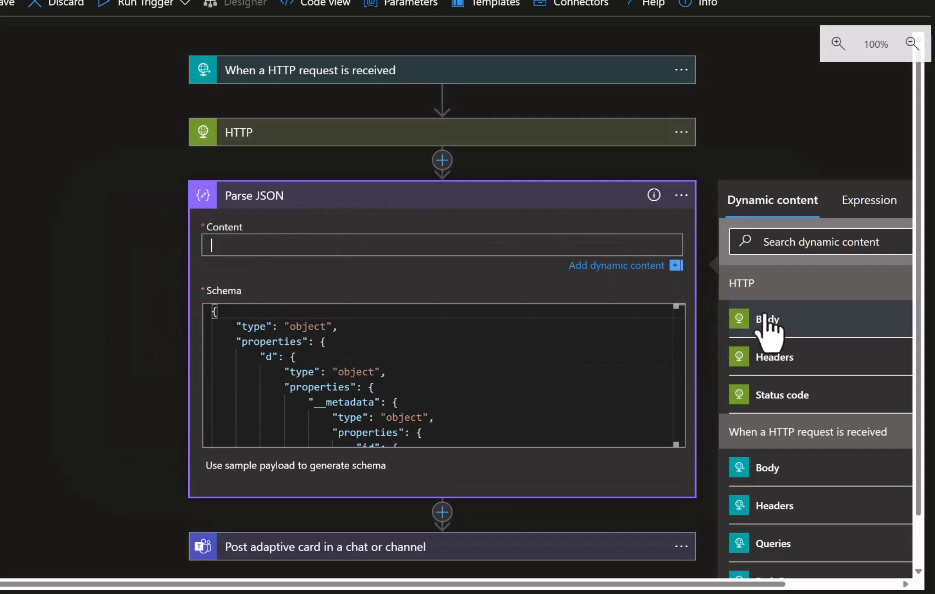
{"action": "left_click", "coordinate": [766, 319]}
{"action": "left_click", "coordinate": [165, 418]}
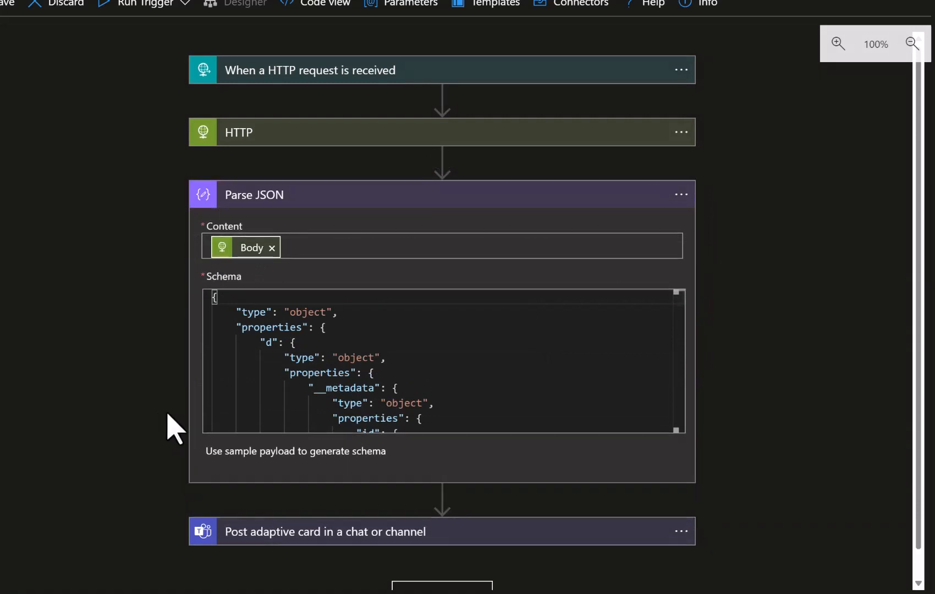
{"action": "scroll", "coordinate": [176, 423], "scroll_direction": "down", "scroll_amount": 1}
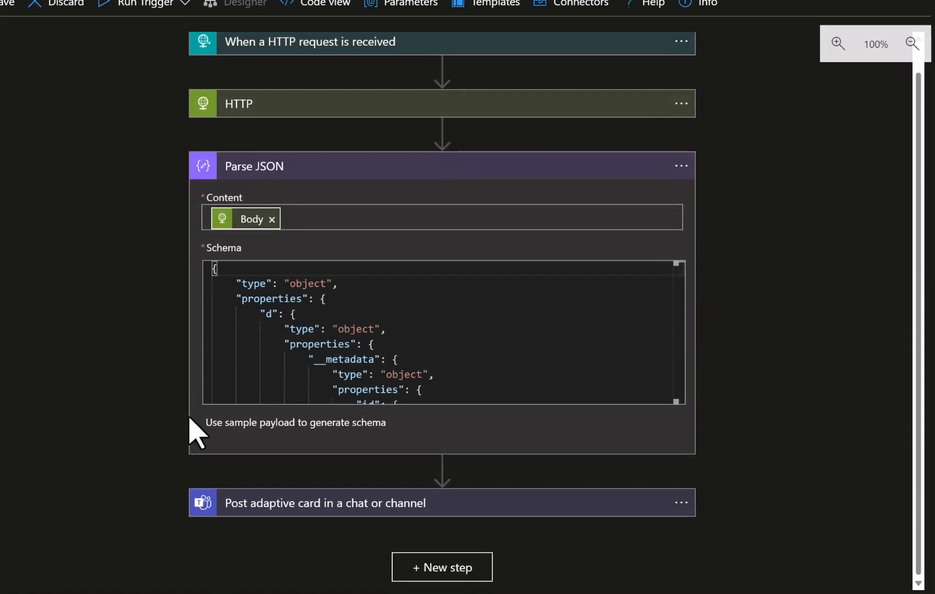
Duplicate the BusinessPartner TextBlock in the card as a 'First Name:' line using the parsed FirstName value.
{"action": "left_click", "coordinate": [268, 503]}
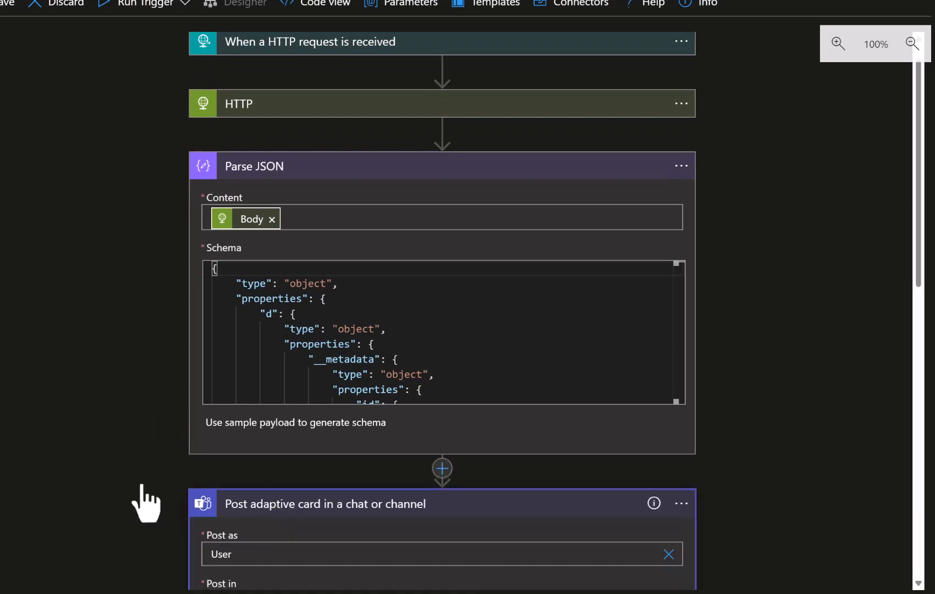
{"action": "scroll", "coordinate": [144, 486], "scroll_direction": "down", "scroll_amount": 4}
{"action": "scroll", "coordinate": [144, 503], "scroll_direction": "down", "scroll_amount": 4}
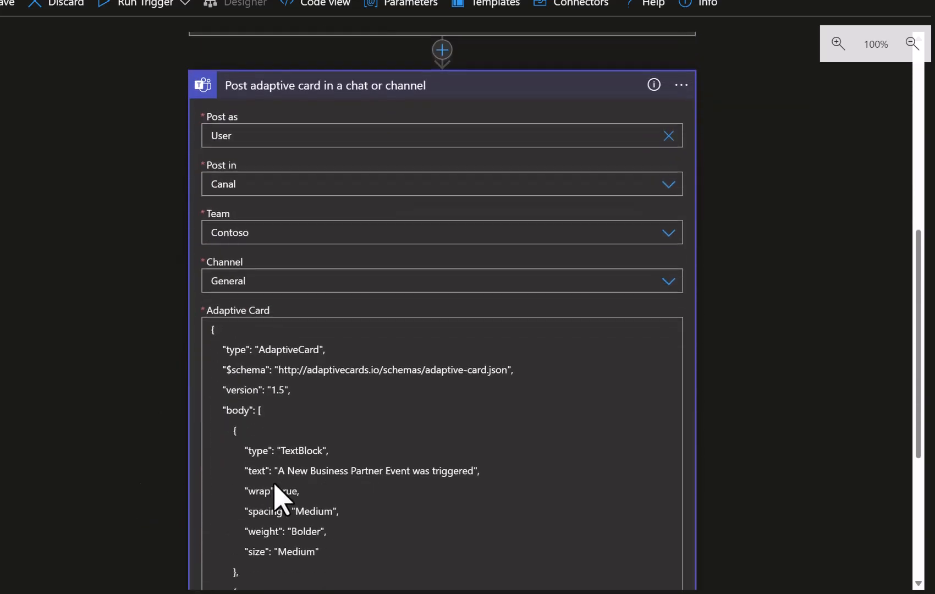
{"action": "scroll", "coordinate": [308, 508], "scroll_direction": "down", "scroll_amount": 1}
{"action": "scroll", "coordinate": [308, 511], "scroll_direction": "down", "scroll_amount": 2}
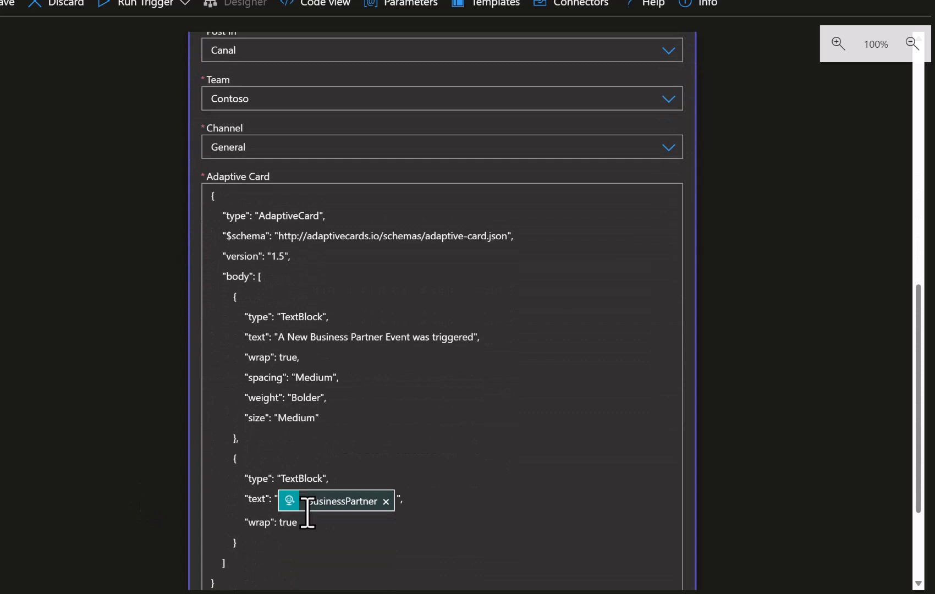
{"action": "mouse_move", "coordinate": [337, 511]}
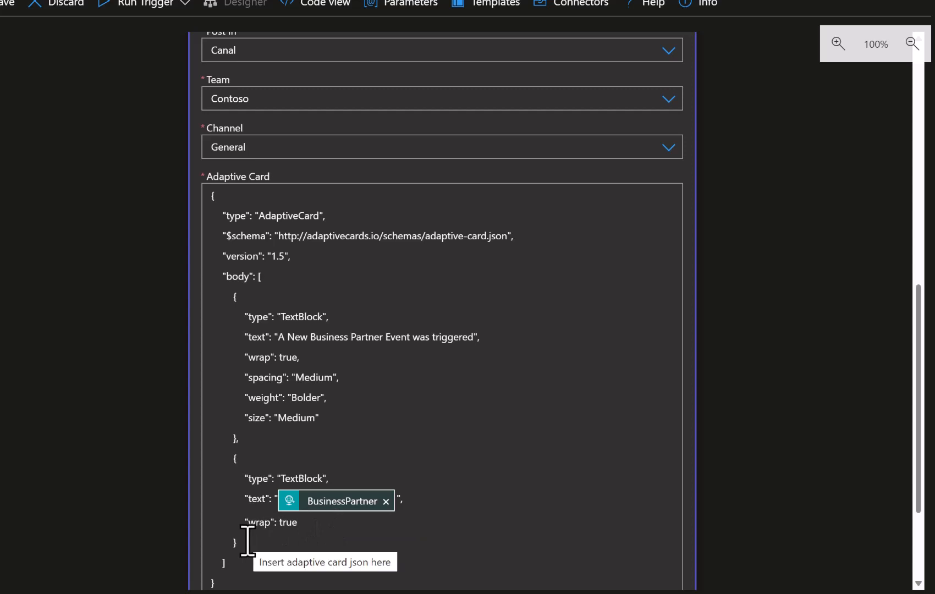
{"action": "left_click_drag", "start_coordinate": [245, 541], "coordinate": [196, 459]}
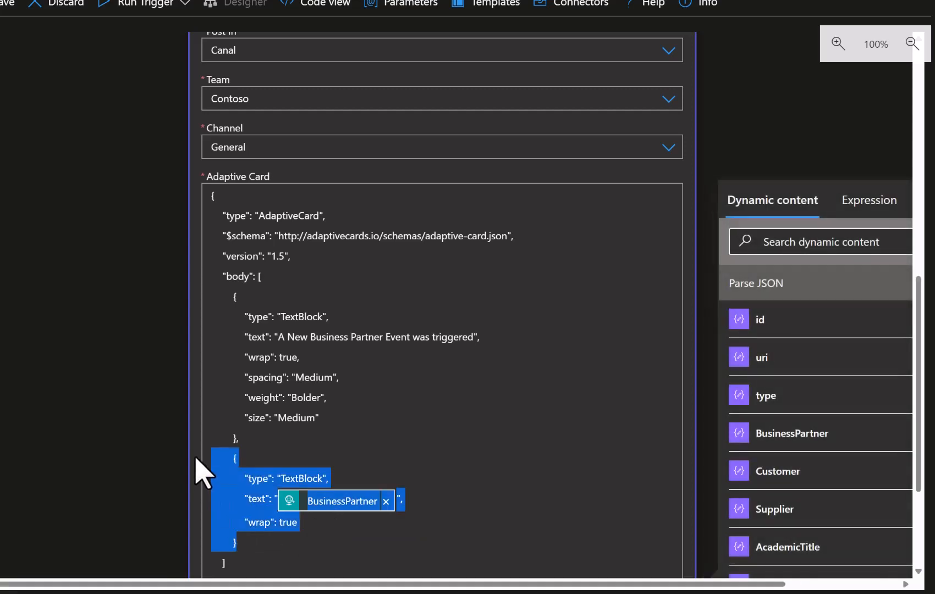
{"action": "left_click", "coordinate": [249, 542]}
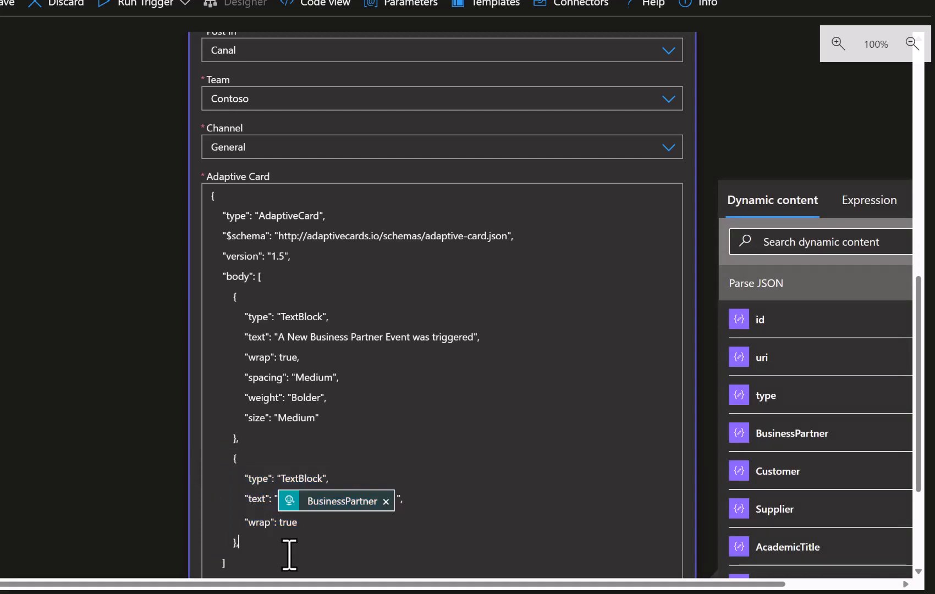
{"action": "type", "text": ","}
{"action": "key", "text": "Return"}
{"action": "key", "text": "ctrl+v"}
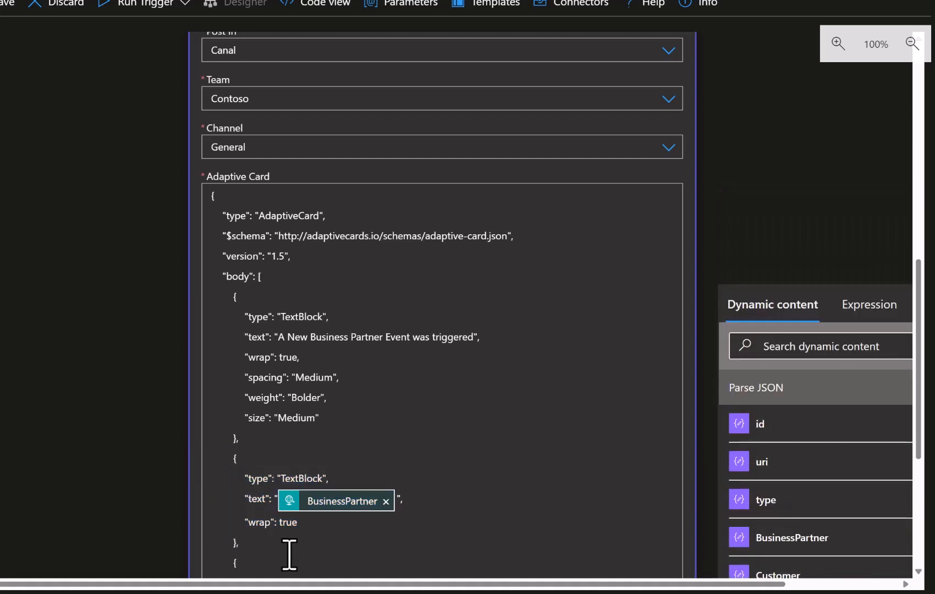
{"action": "scroll", "coordinate": [289, 554], "scroll_direction": "down", "scroll_amount": 3}
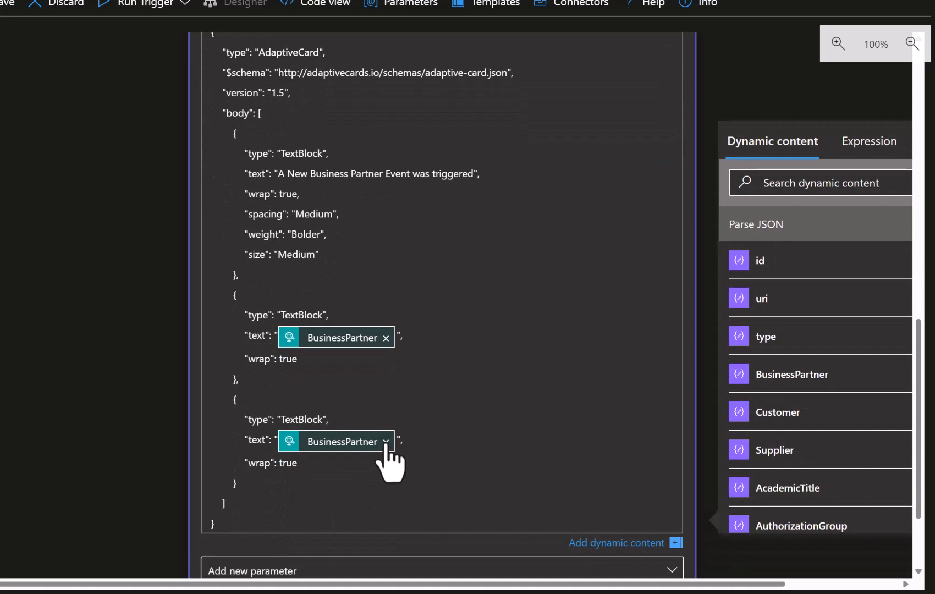
{"action": "left_click", "coordinate": [385, 442]}
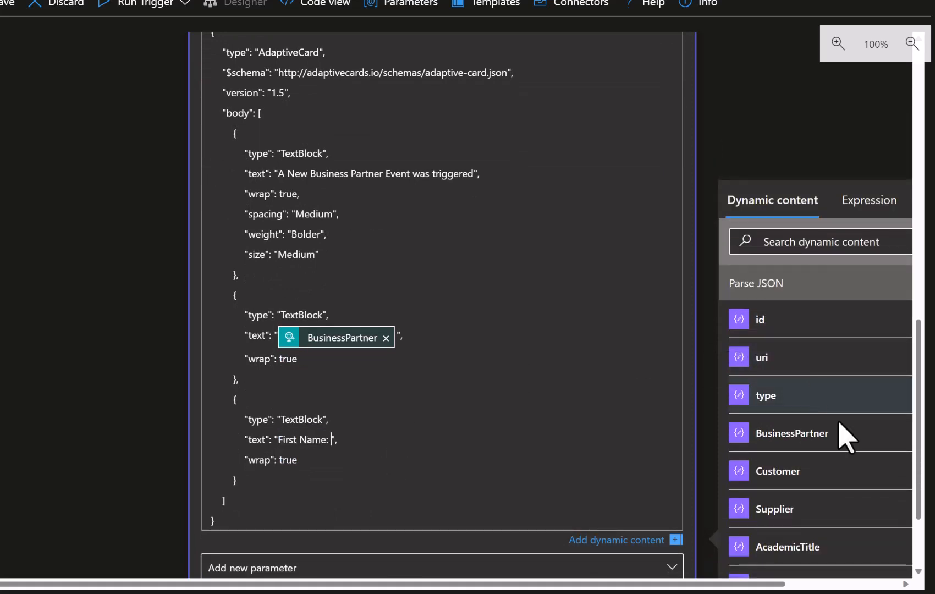
{"action": "scroll", "coordinate": [845, 447], "scroll_direction": "down", "scroll_amount": 4}
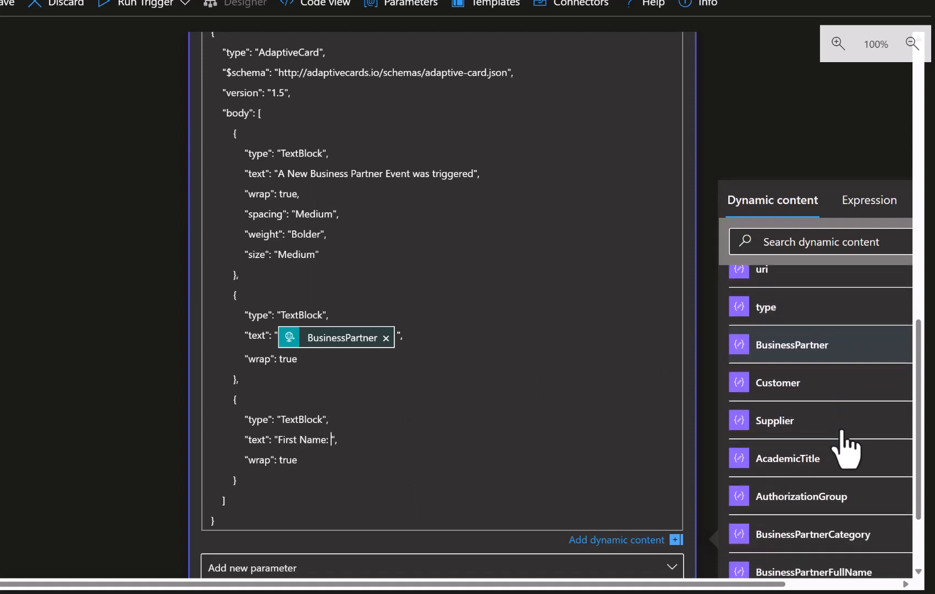
{"action": "scroll", "coordinate": [847, 448], "scroll_direction": "down", "scroll_amount": 5}
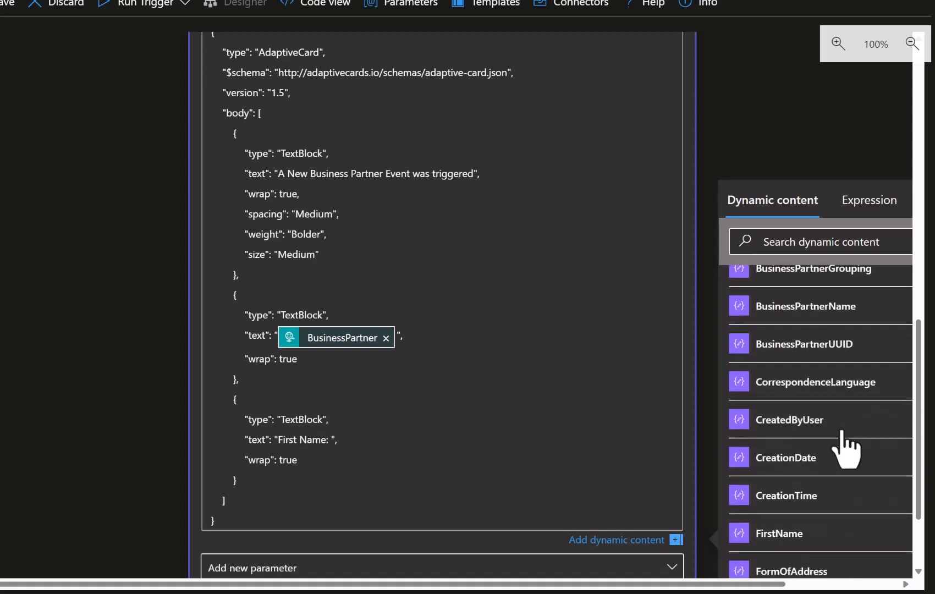
{"action": "left_click", "coordinate": [793, 476]}
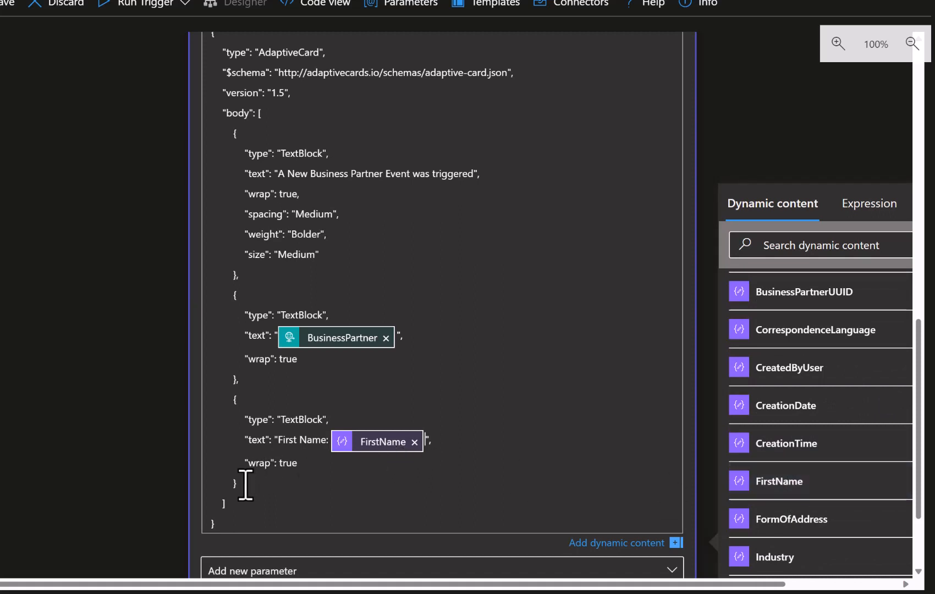
Add a 'Last Name:' TextBlock with the parsed LastName value, then save the workflow.
{"action": "left_click_drag", "start_coordinate": [246, 484], "coordinate": [198, 407]}
{"action": "key", "text": "ctrl+c"}
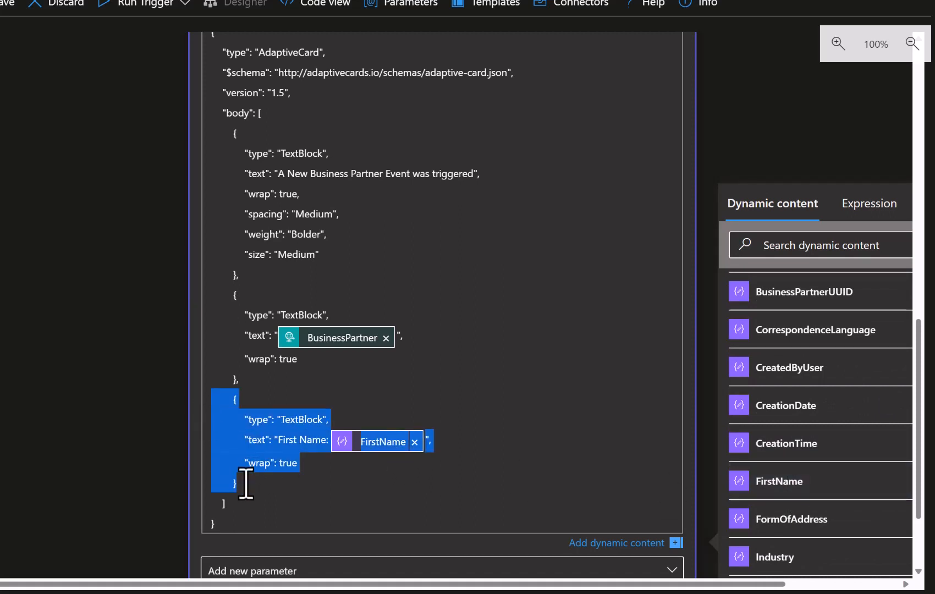
{"action": "left_click", "coordinate": [246, 484]}
{"action": "type", "text": ","}
{"action": "key", "text": "Return"}
{"action": "key", "text": "ctrl+v"}
{"action": "left_click", "coordinate": [414, 546]}
{"action": "double_click", "coordinate": [289, 544]}
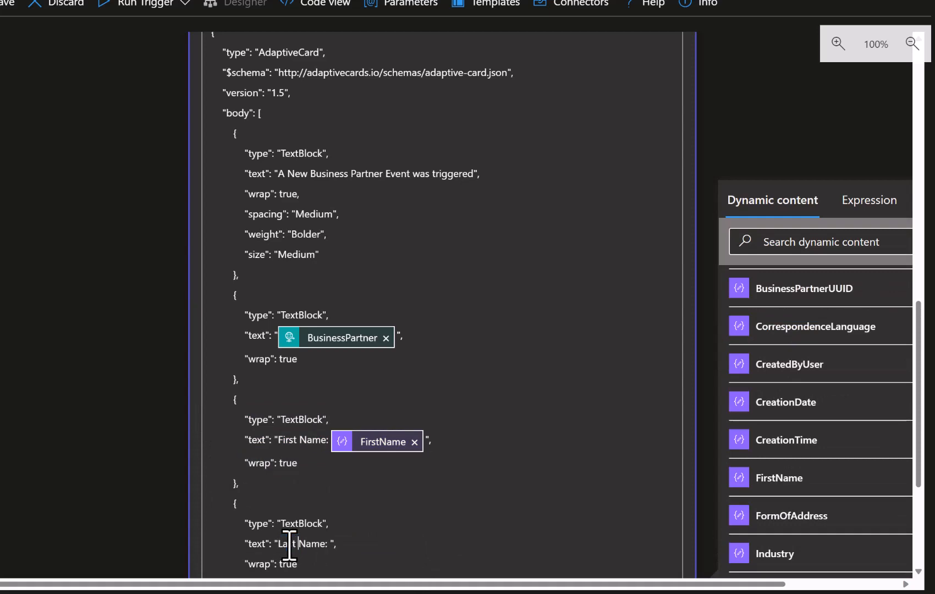
{"action": "scroll", "coordinate": [853, 484], "scroll_direction": "down", "scroll_amount": 6}
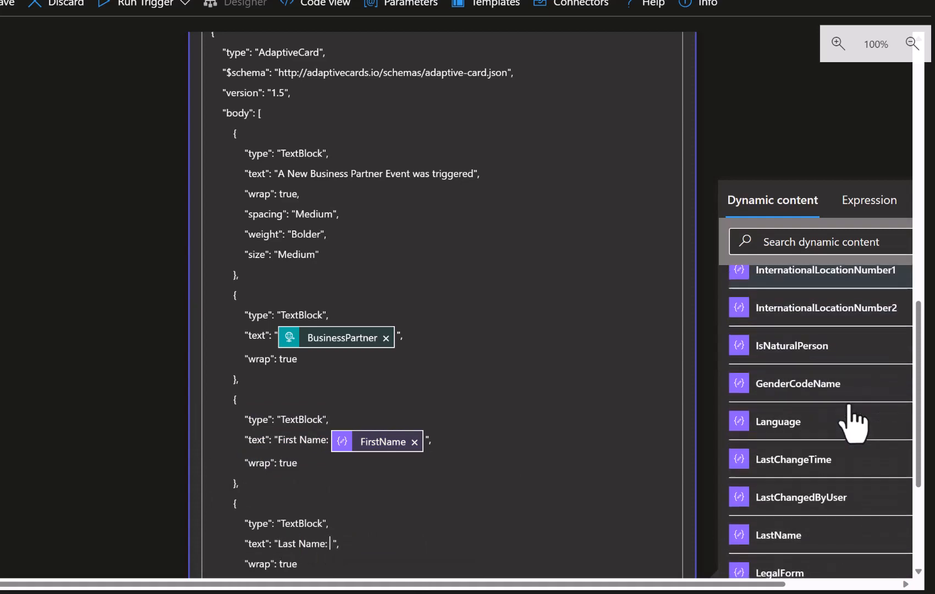
{"action": "left_click", "coordinate": [785, 540]}
{"action": "left_click", "coordinate": [2, 4]}
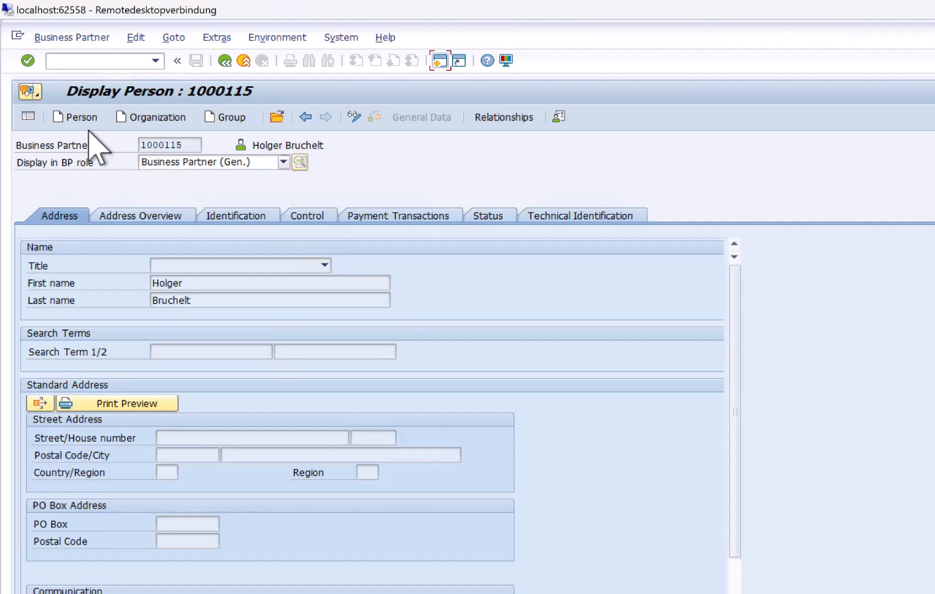
Create a new Person business partner, entering the person's first and last name, and save it.
{"action": "left_click", "coordinate": [74, 118]}
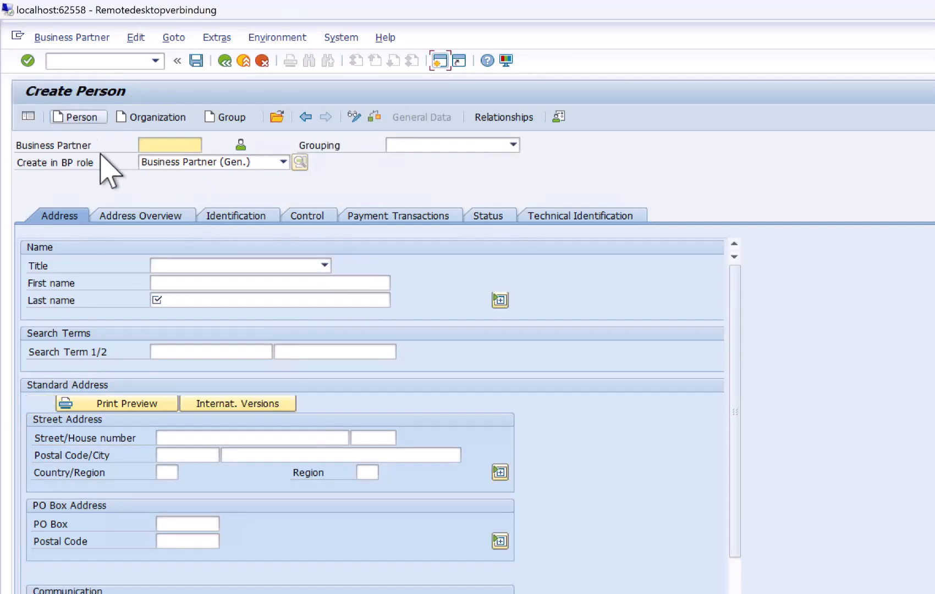
{"action": "left_click", "coordinate": [155, 282]}
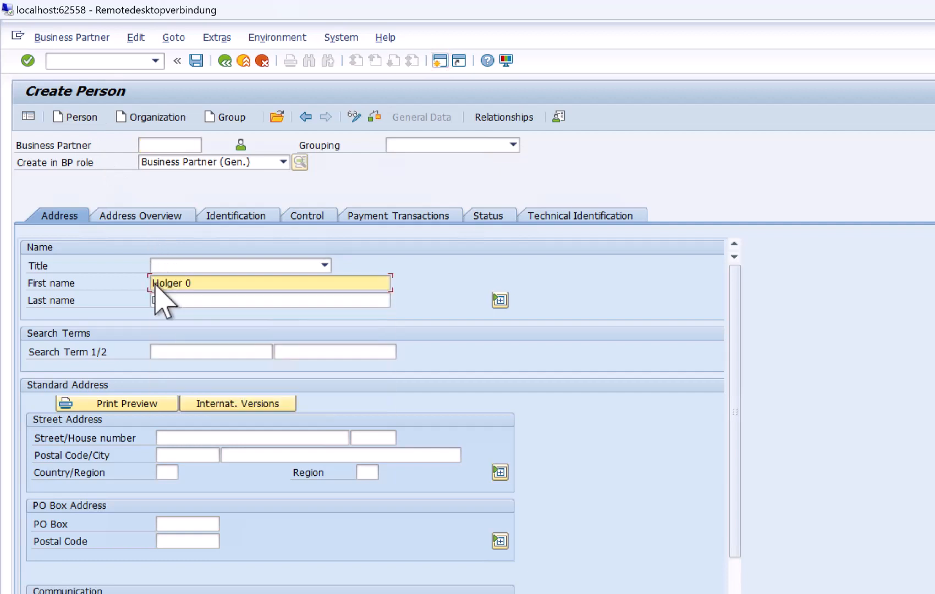
{"action": "key", "text": "Tab"}
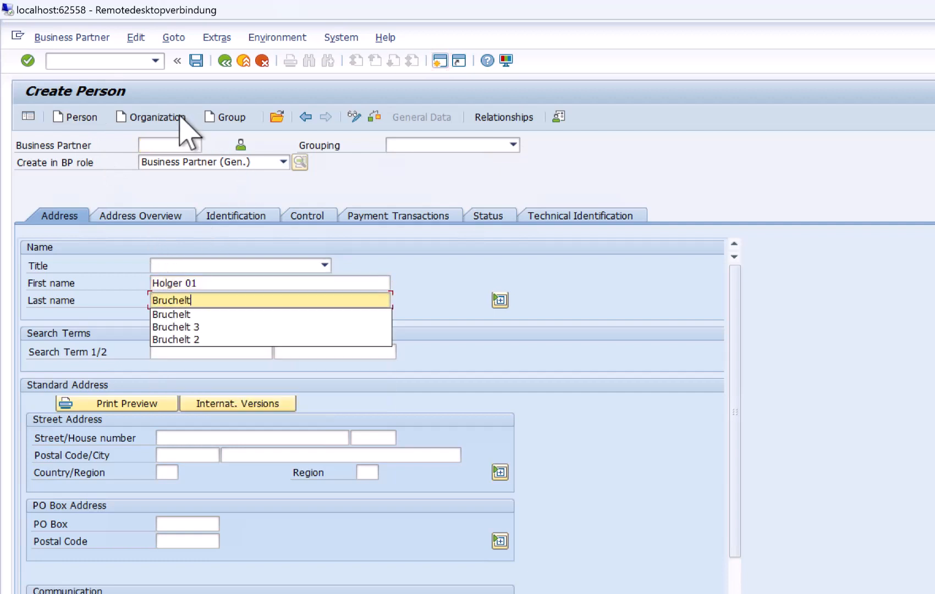
{"action": "left_click", "coordinate": [196, 61]}
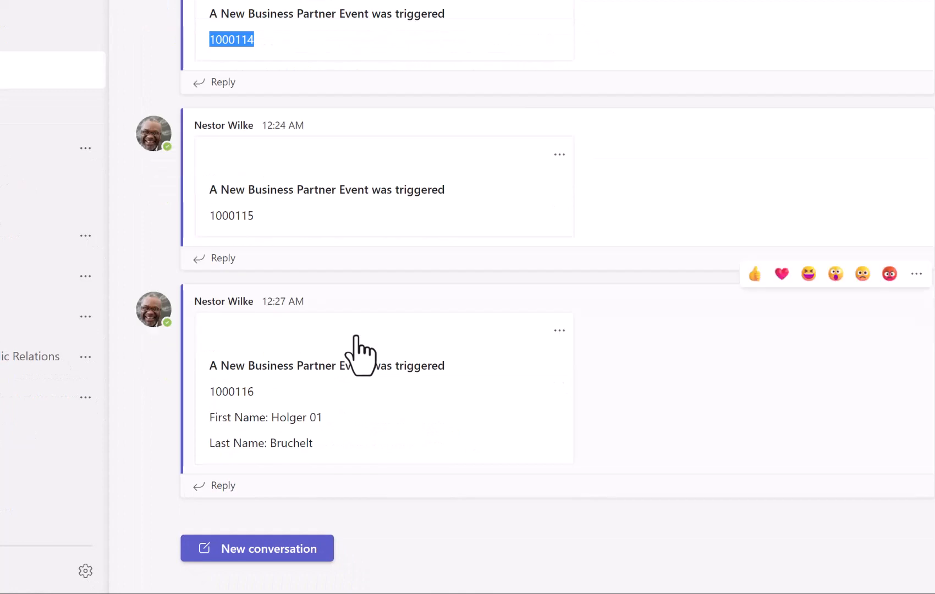
Review the newest Teams card's heading, business partner ID and first name.
{"action": "left_click_drag", "start_coordinate": [209, 366], "coordinate": [451, 379]}
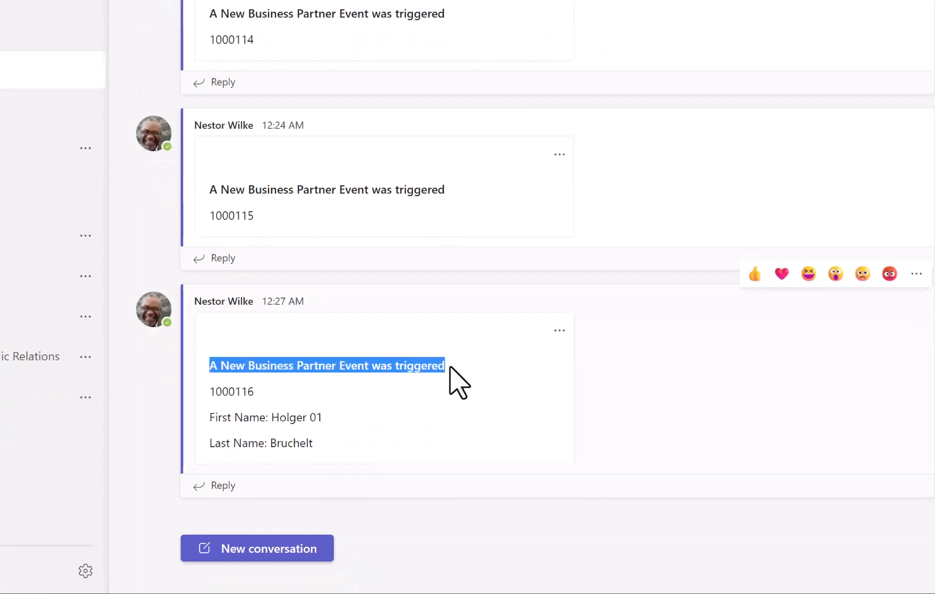
{"action": "double_click", "coordinate": [223, 392]}
{"action": "left_click_drag", "start_coordinate": [324, 418], "coordinate": [280, 443]}
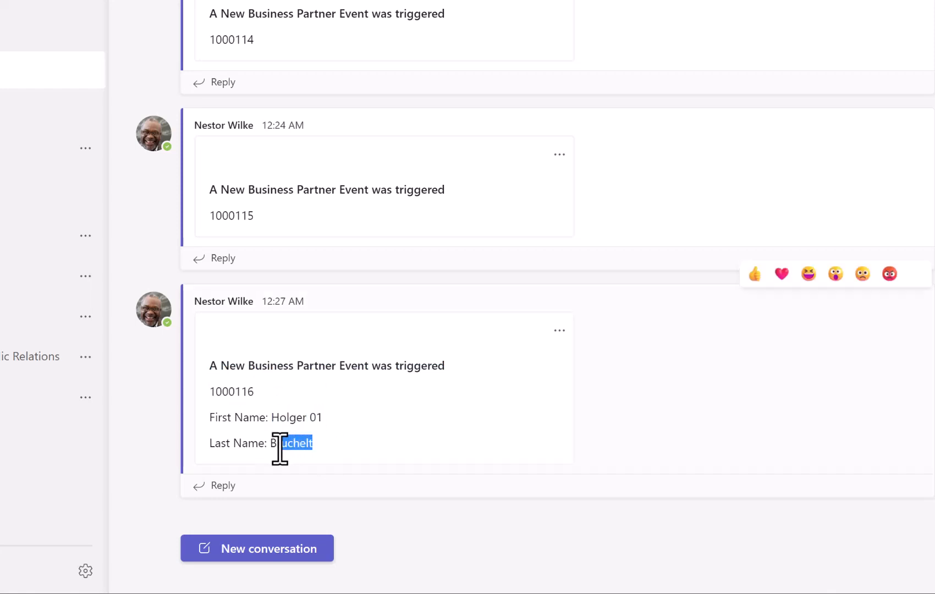